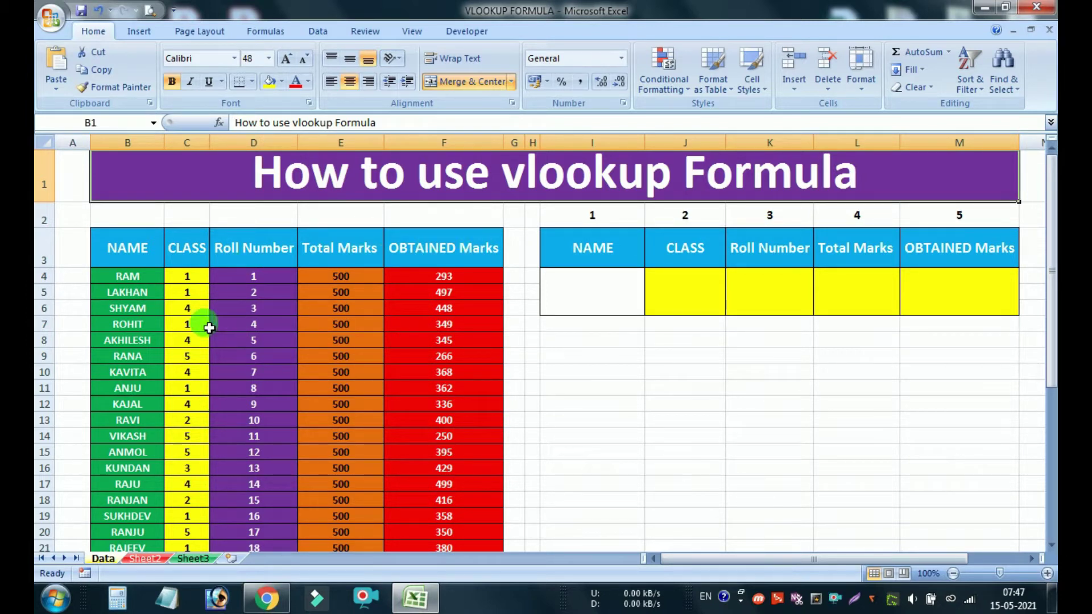
Step: Highlight the student data table, SHYAM's name and class, and the lookup table on the right
{"action": "left_click_drag", "start_coordinate": [156, 247], "coordinate": [426, 393]}
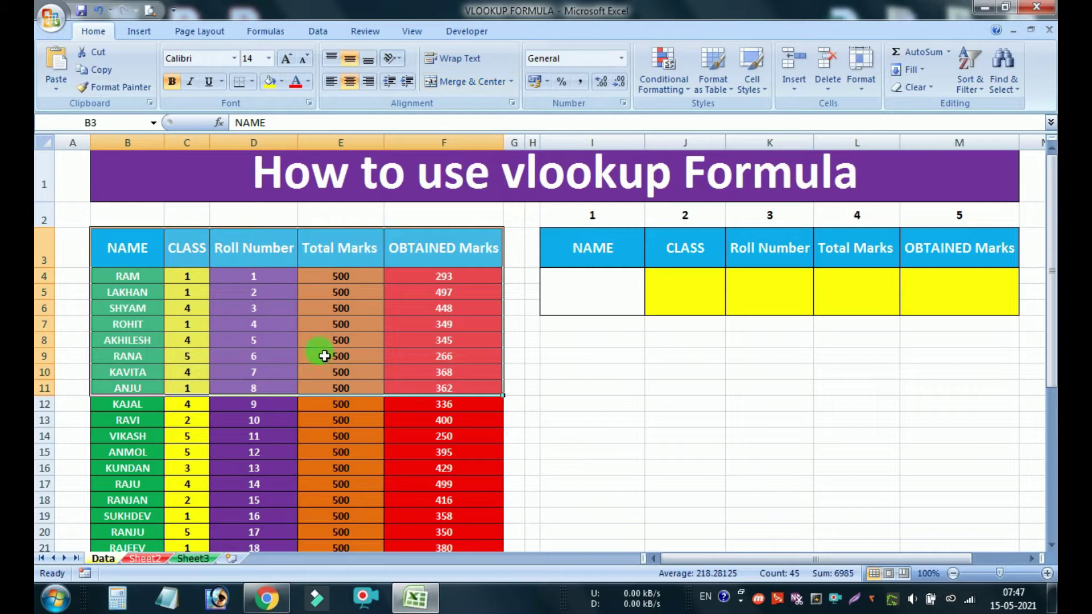
{"action": "left_click_drag", "start_coordinate": [142, 312], "coordinate": [402, 312]}
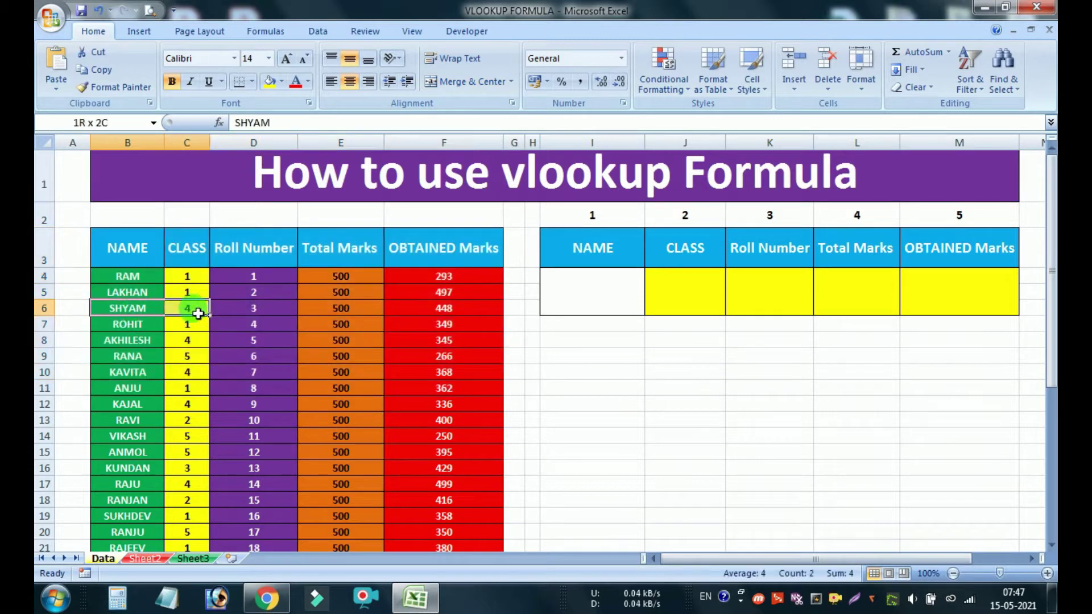
{"action": "mouse_move", "coordinate": [594, 250]}
{"action": "left_mouse_down"}
{"action": "mouse_move", "coordinate": [631, 290]}
{"action": "mouse_move", "coordinate": [583, 255]}
{"action": "mouse_move", "coordinate": [944, 318]}
{"action": "left_mouse_up"}
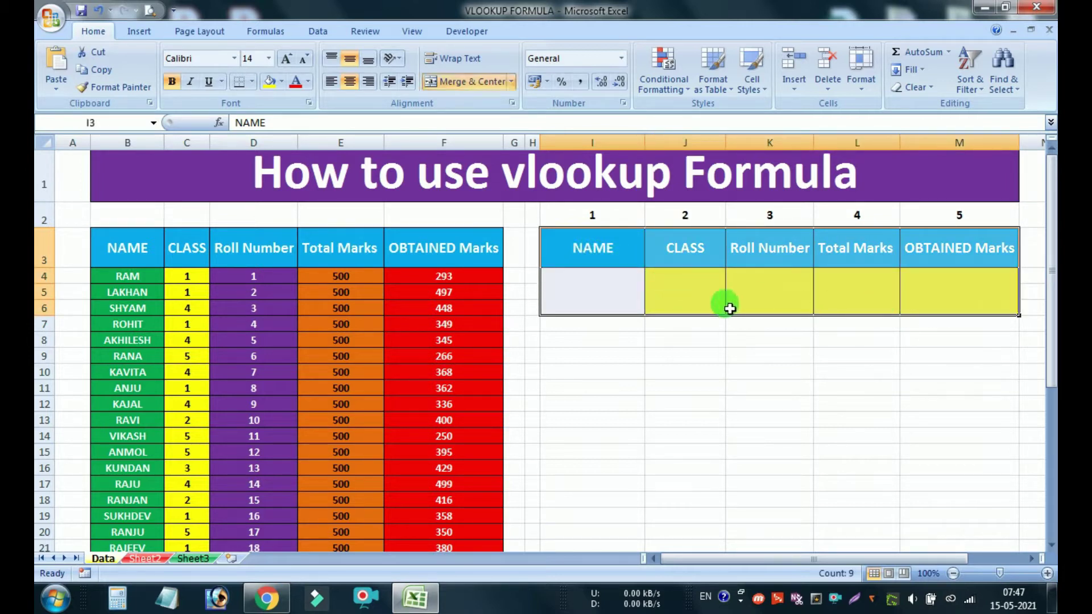
Step: Pick SHYAM in I4 so the lookup shows class 4, roll 3, total 500, obtained 448
{"action": "left_click", "coordinate": [619, 301]}
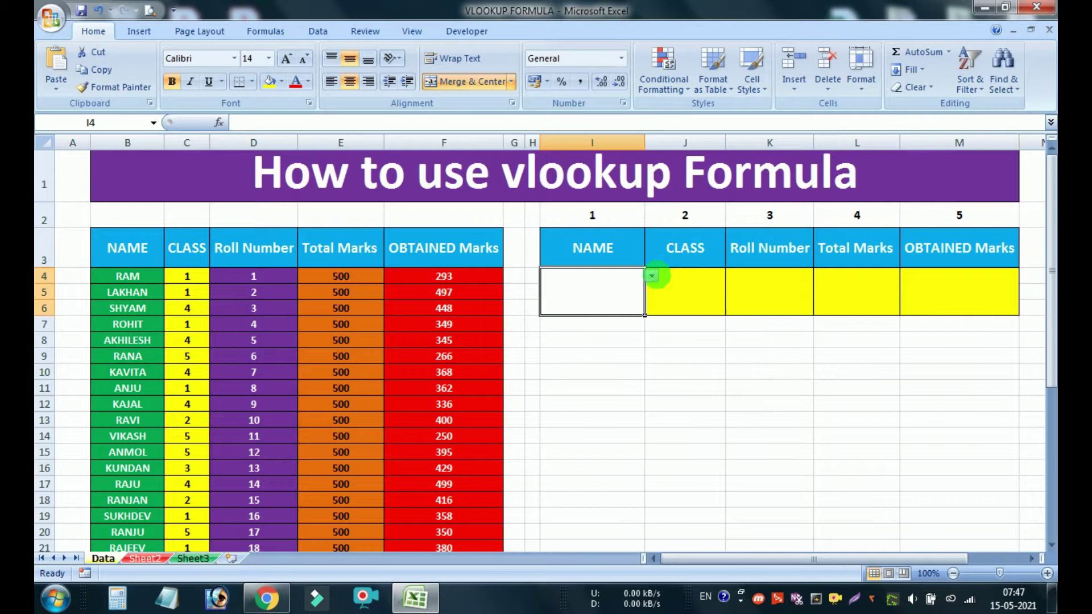
{"action": "left_click", "coordinate": [652, 276]}
{"action": "left_click", "coordinate": [584, 322]}
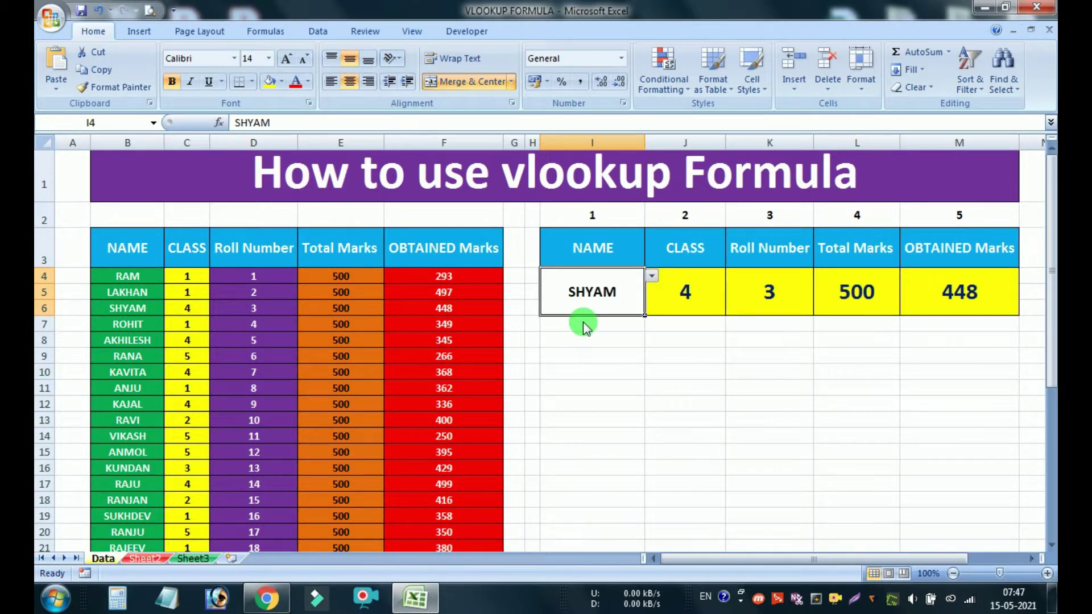
{"action": "left_click_drag", "start_coordinate": [608, 303], "coordinate": [915, 292]}
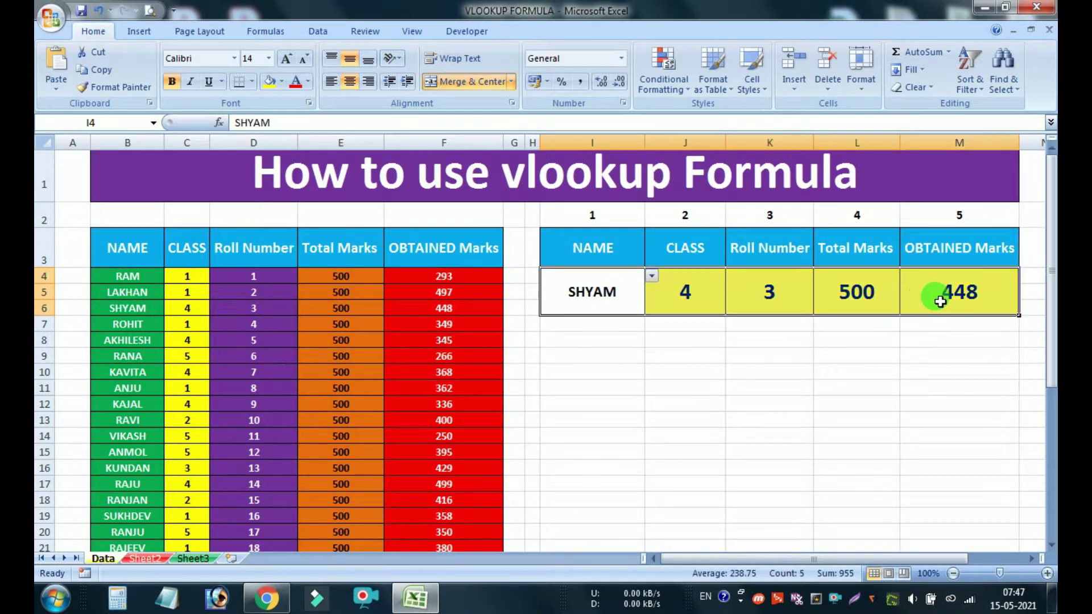
{"action": "left_click_drag", "start_coordinate": [171, 276], "coordinate": [413, 484]}
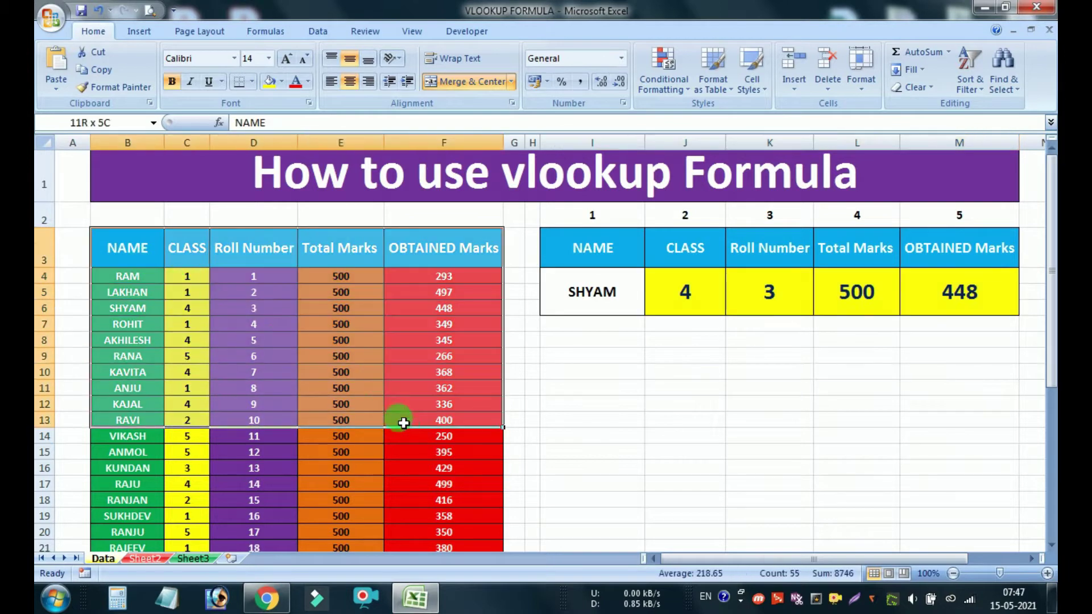
{"action": "left_click", "coordinate": [398, 499]}
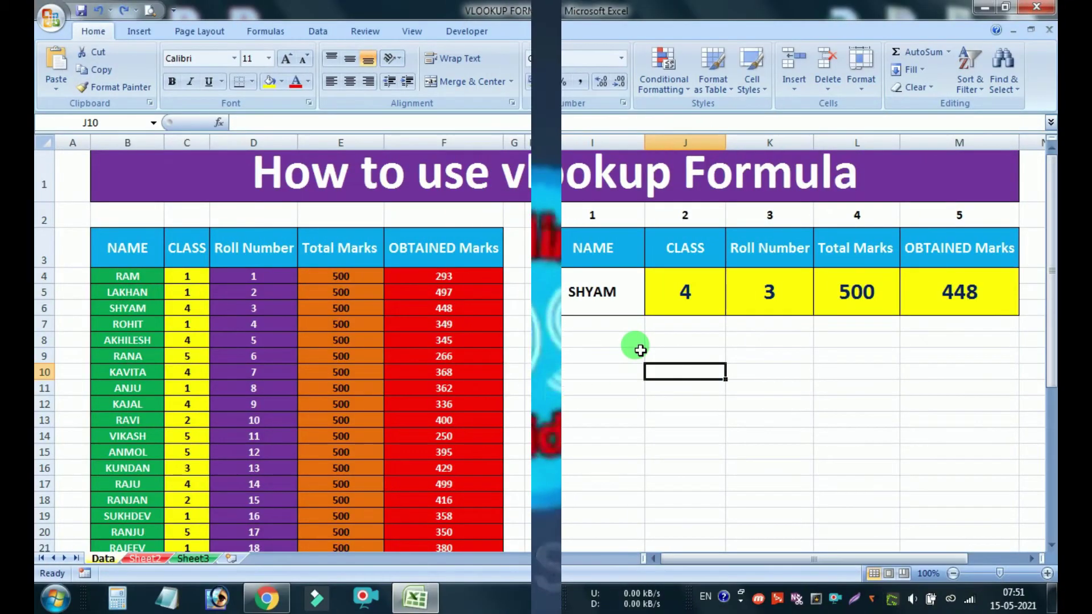
{"action": "left_click_drag", "start_coordinate": [597, 296], "coordinate": [961, 302]}
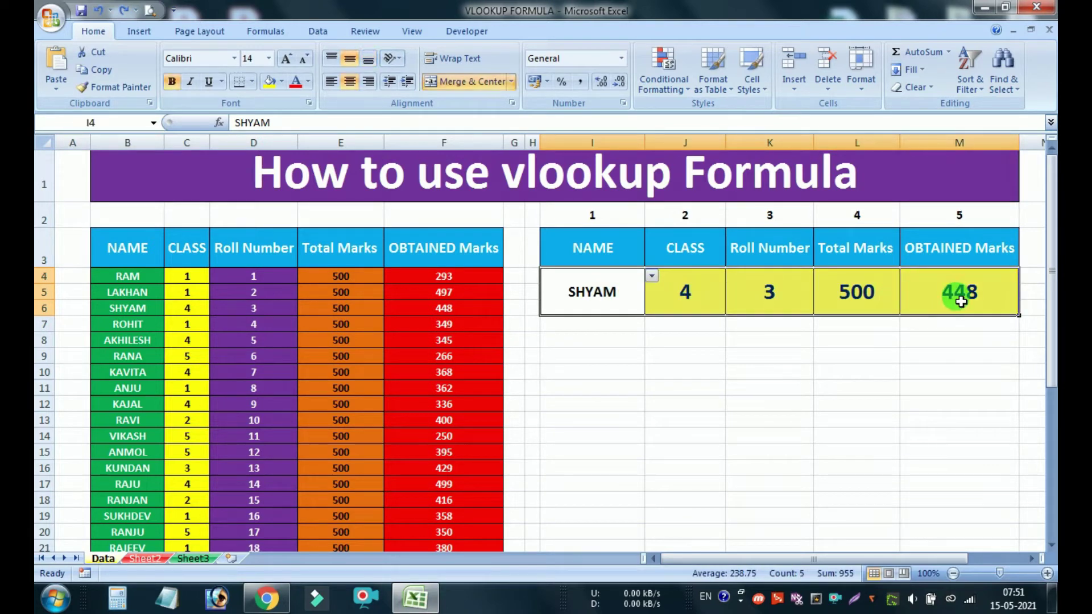
Step: Delete SHYAM and his looked-up class, roll and marks, leaving I4:M4 blank with I4 selected
{"action": "key", "text": "Delete"}
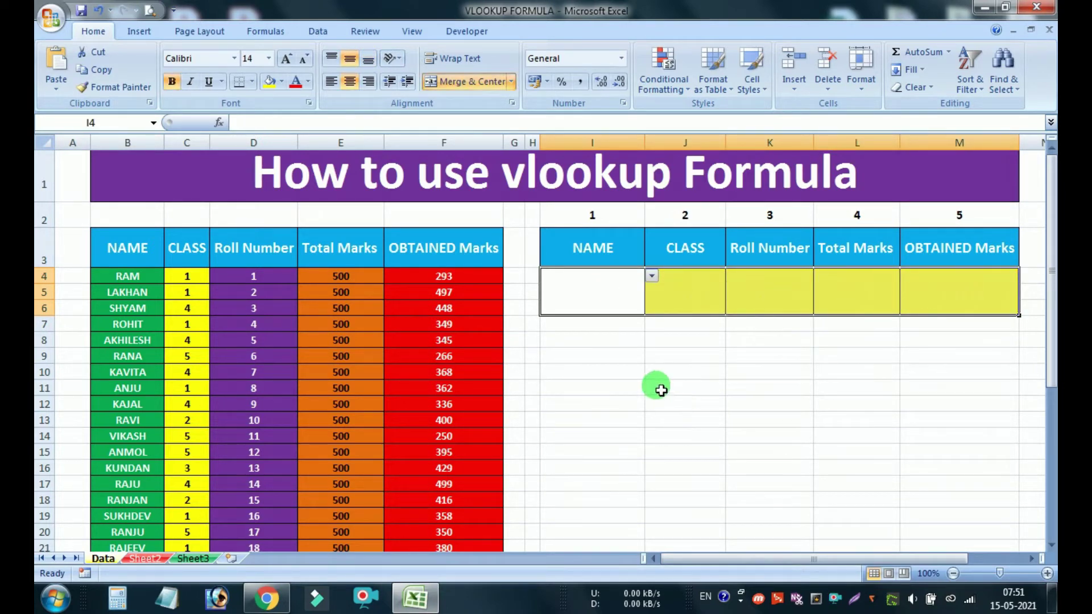
{"action": "left_click", "coordinate": [642, 290]}
{"action": "left_click", "coordinate": [651, 277]}
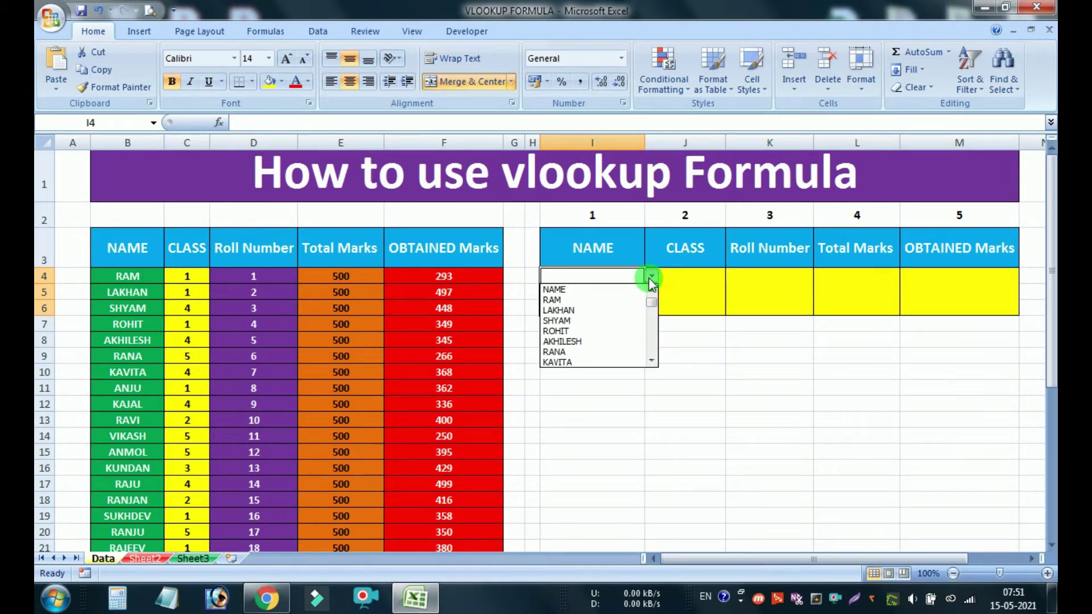
{"action": "left_click", "coordinate": [630, 291]}
{"action": "left_click", "coordinate": [654, 324]}
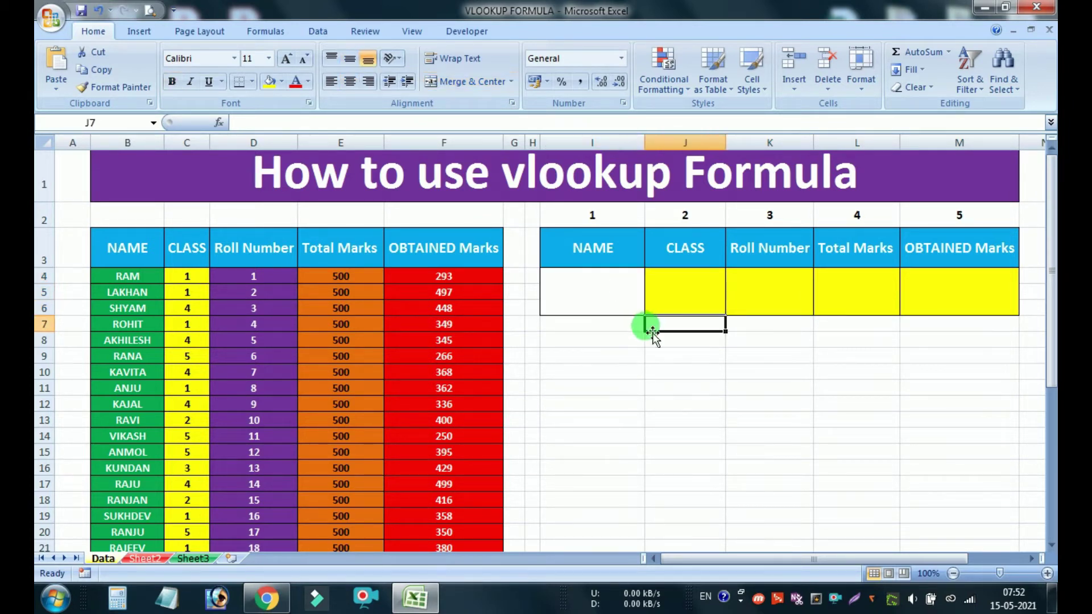
{"action": "left_click", "coordinate": [594, 307]}
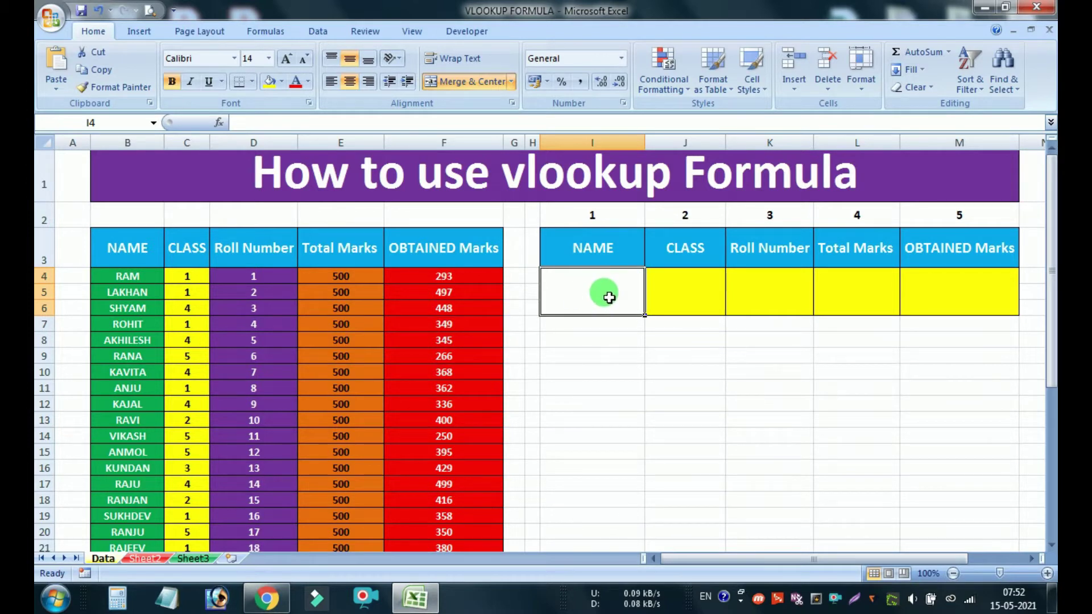
Step: Add List data validation to I4, sourced from the table's NAME column
{"action": "left_click", "coordinate": [317, 32]}
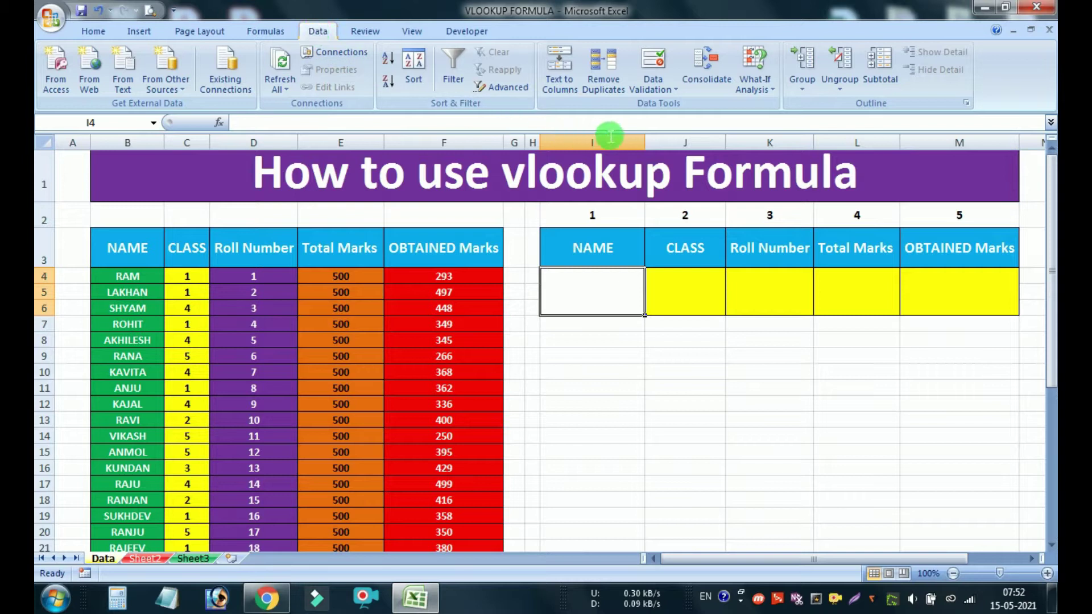
{"action": "left_click", "coordinate": [650, 89]}
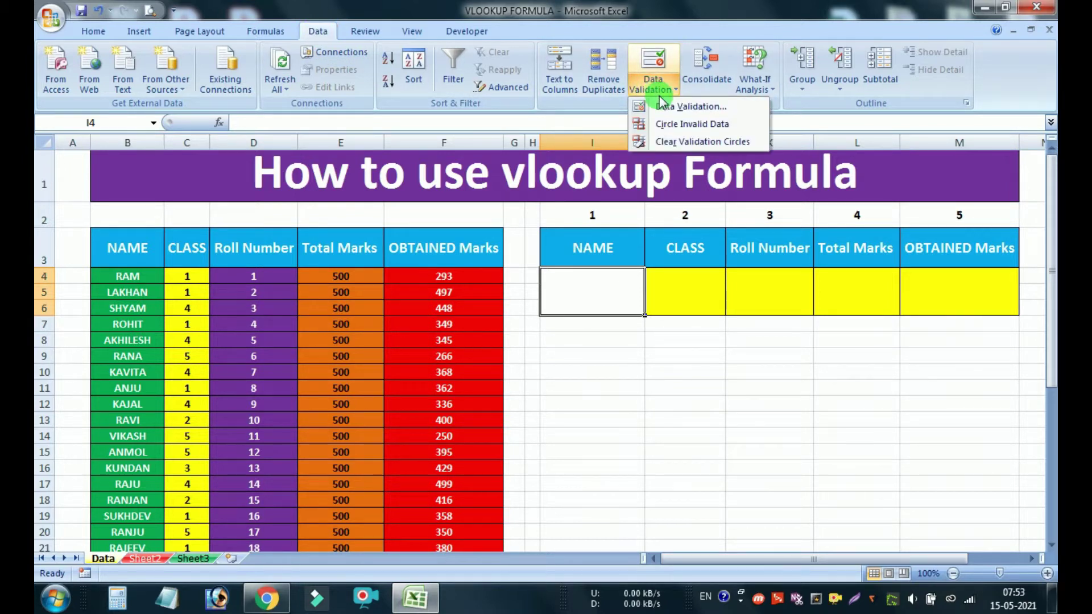
{"action": "left_click", "coordinate": [671, 108]}
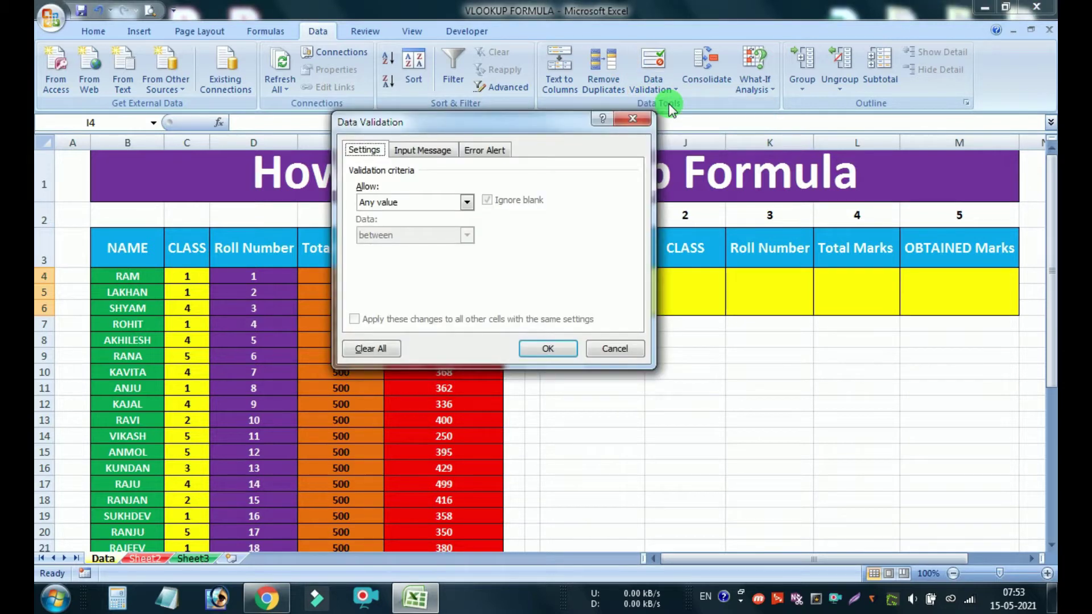
{"action": "left_click", "coordinate": [407, 206]}
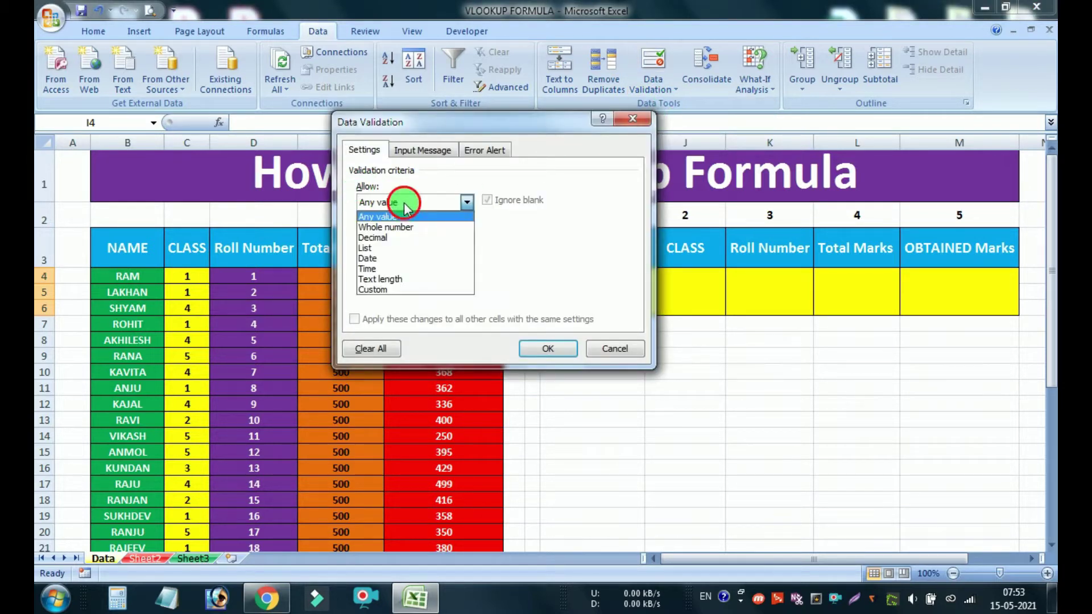
{"action": "left_click", "coordinate": [404, 248]}
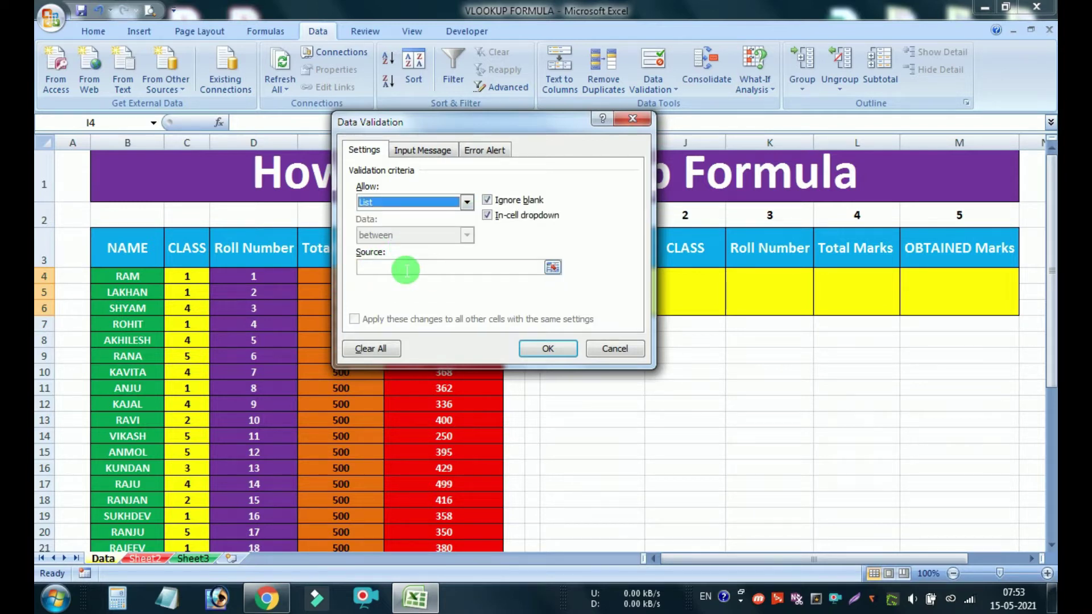
{"action": "left_click", "coordinate": [410, 269]}
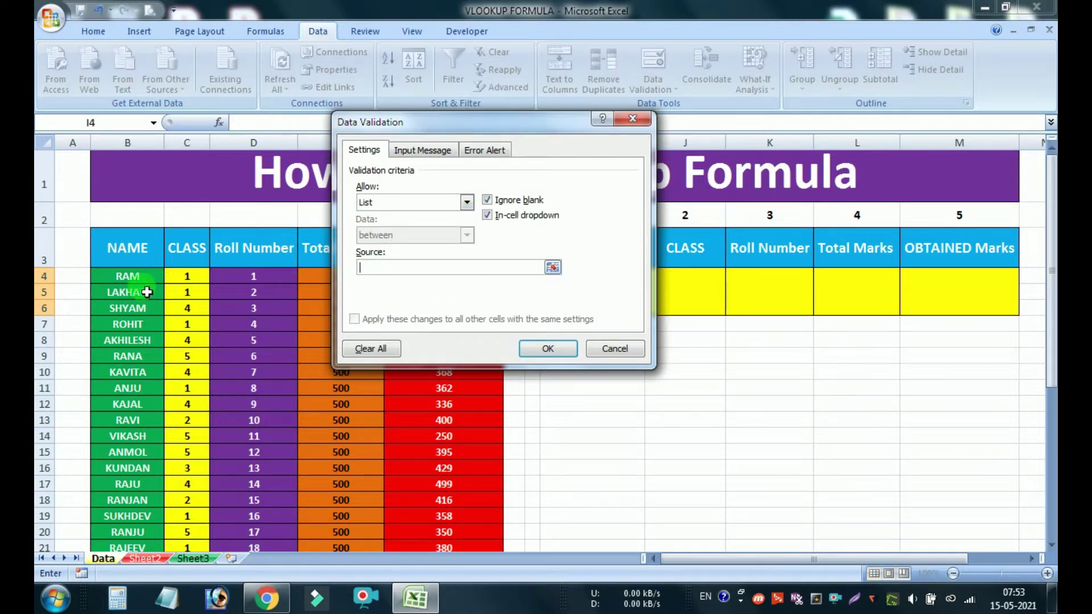
{"action": "left_click_drag", "start_coordinate": [143, 277], "coordinate": [142, 529]}
{"action": "key", "text": "Return"}
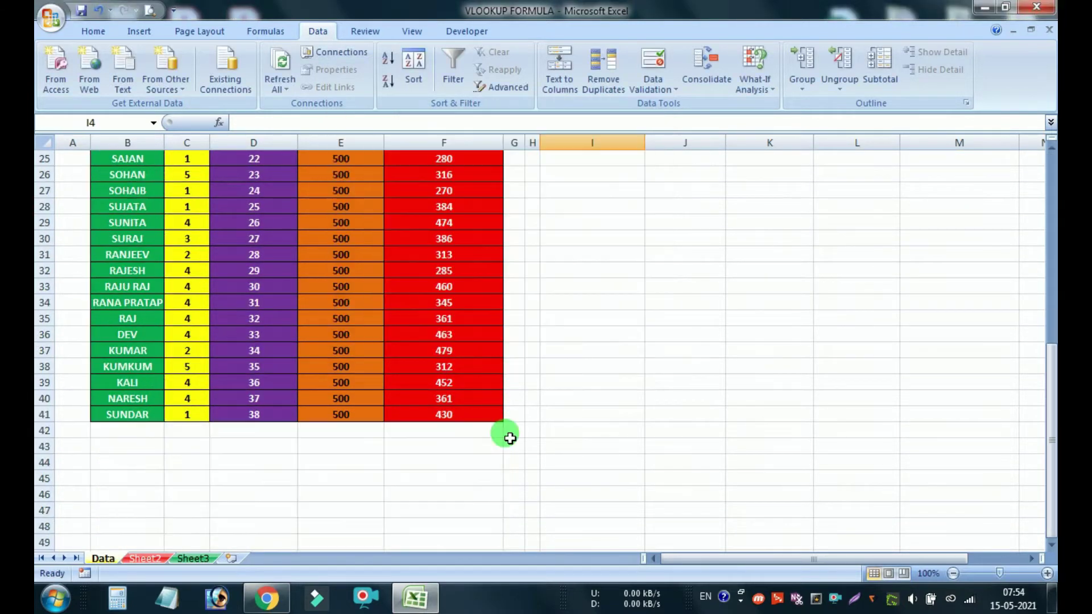
Step: Check that I4's new dropdown lists the student names RAM through SUNDAR
{"action": "scroll", "coordinate": [510, 438], "scroll_direction": "up", "scroll_amount": 8}
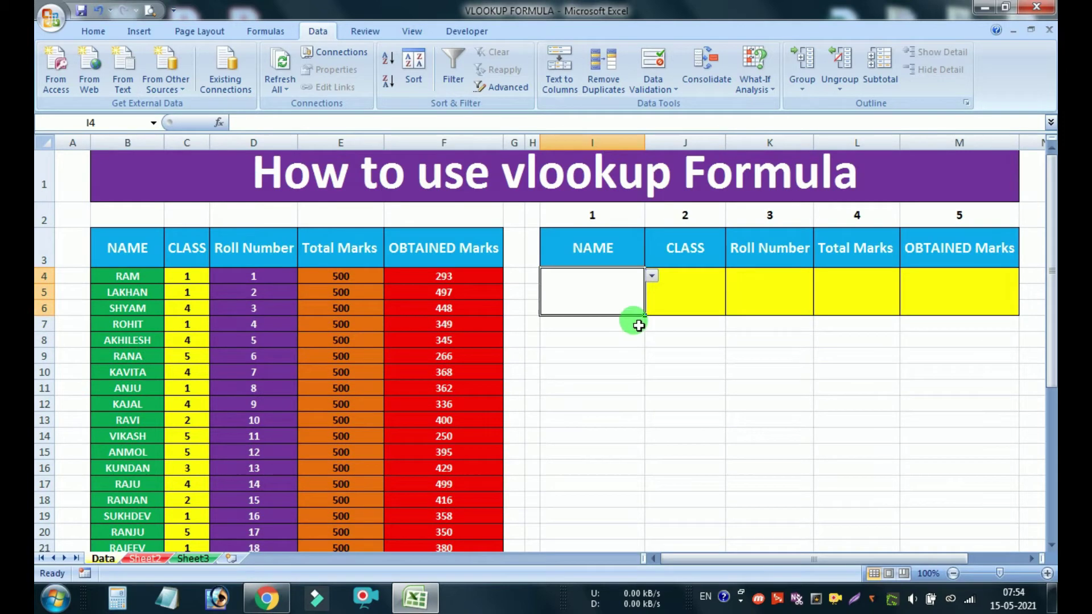
{"action": "left_click", "coordinate": [651, 275]}
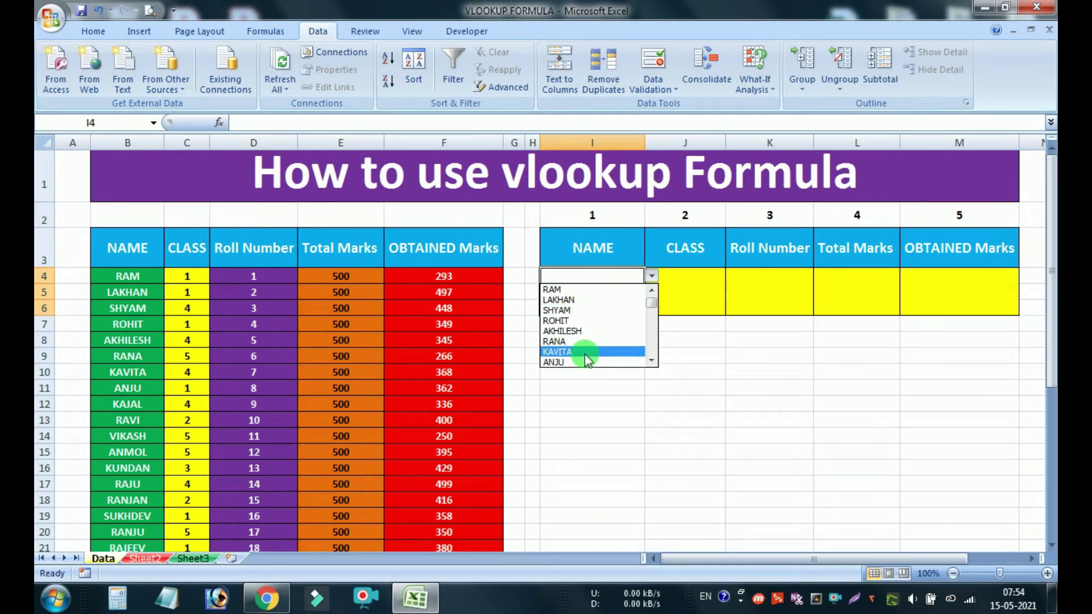
{"action": "mouse_move", "coordinate": [653, 302]}
{"action": "left_mouse_down"}
{"action": "mouse_move", "coordinate": [651, 360]}
{"action": "mouse_move", "coordinate": [651, 305]}
{"action": "left_mouse_up"}
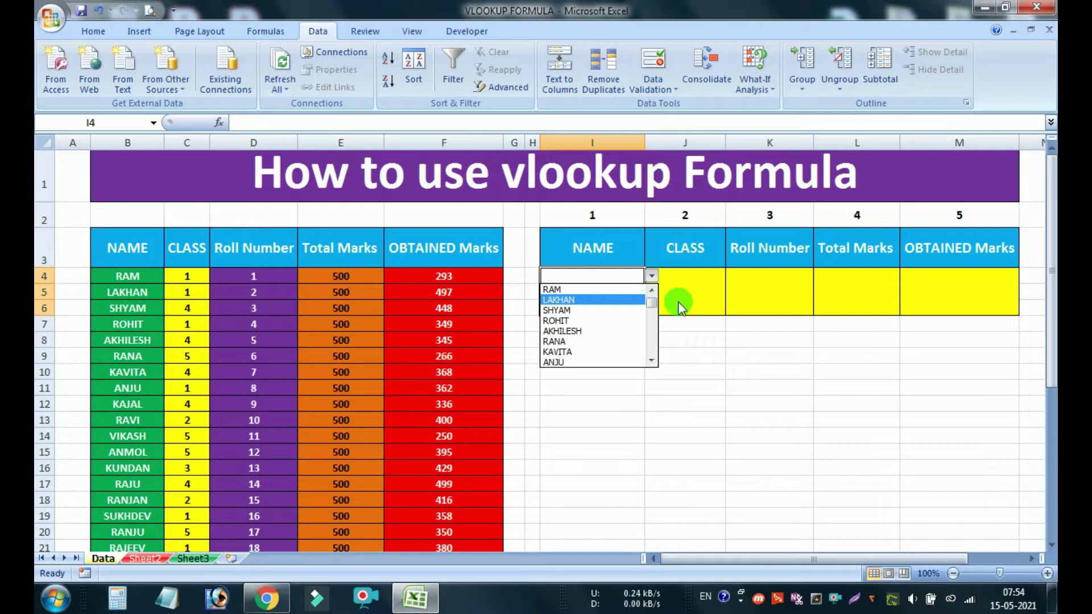
{"action": "left_click", "coordinate": [687, 288]}
{"action": "left_click", "coordinate": [687, 288]}
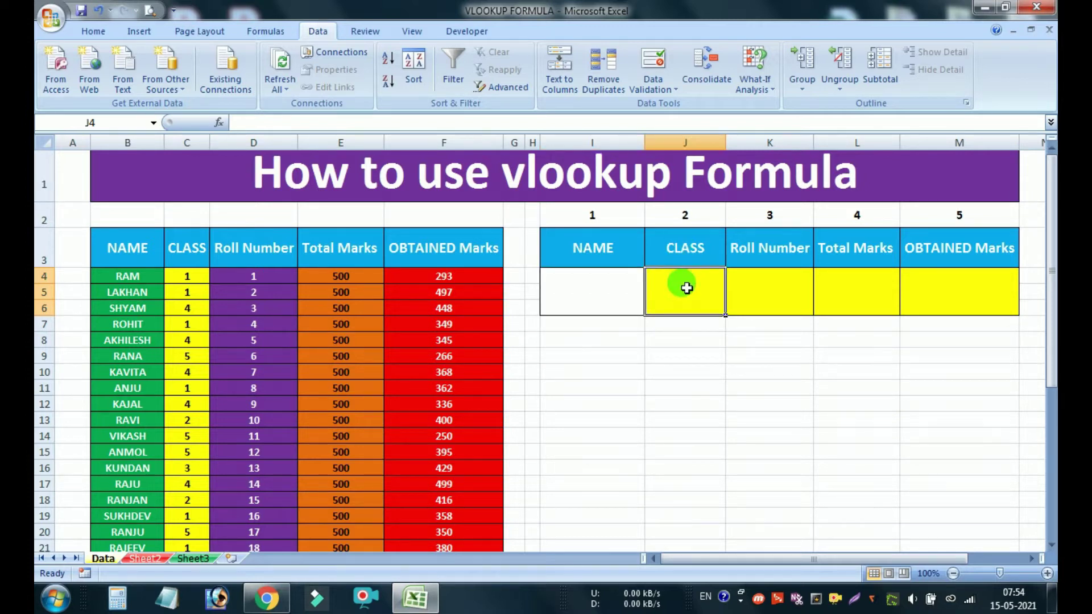
Step: Begin the formula =VLOOKUP(I4, in J4 with the NAME cell as lookup value
{"action": "type", "text": "="}
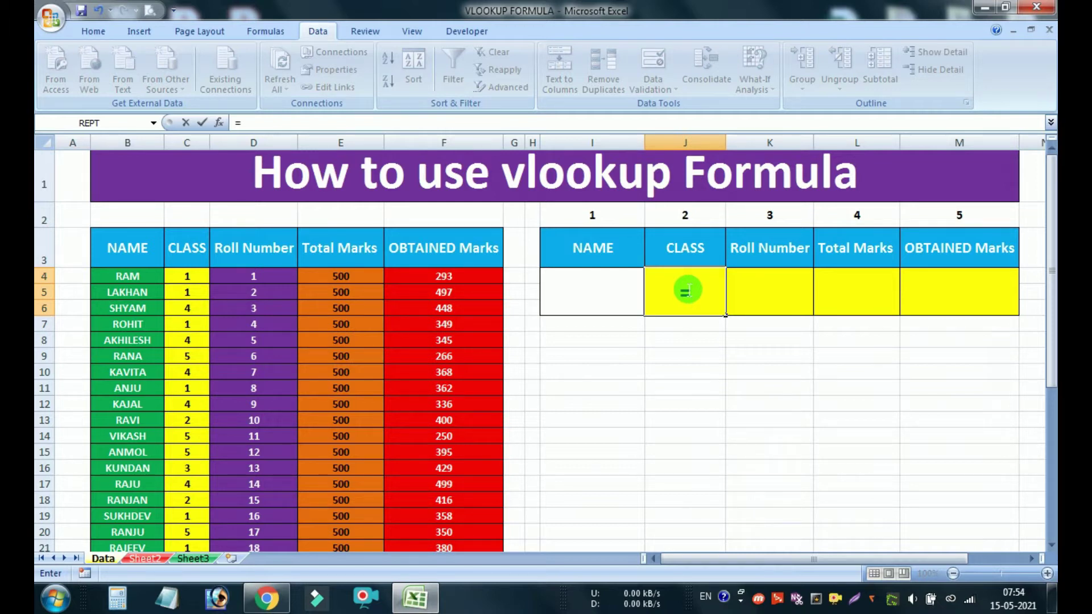
{"action": "type", "text": "vlo"}
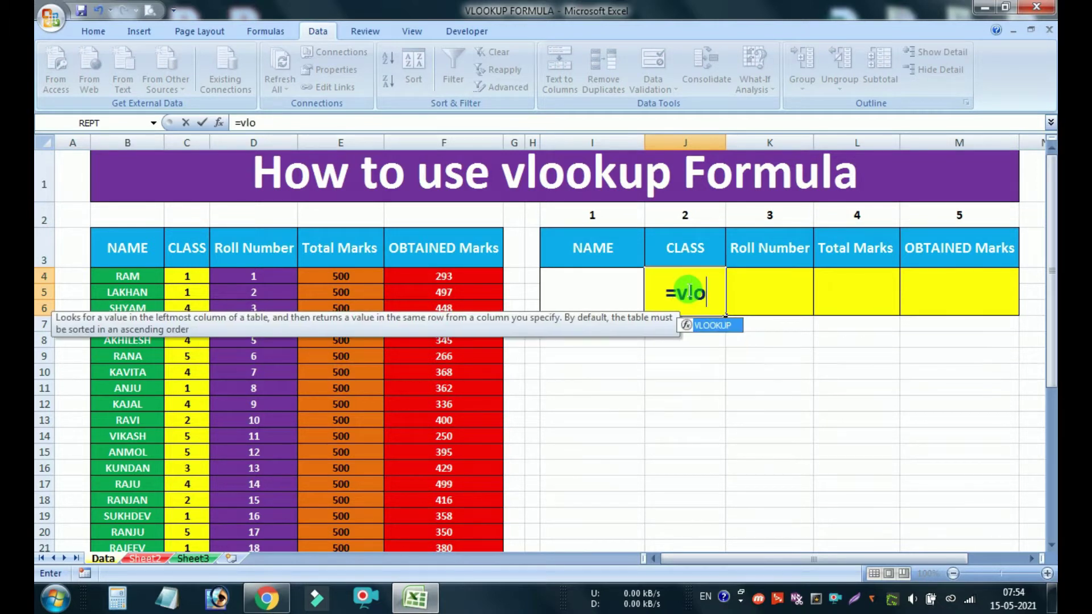
{"action": "type", "text": "okup"}
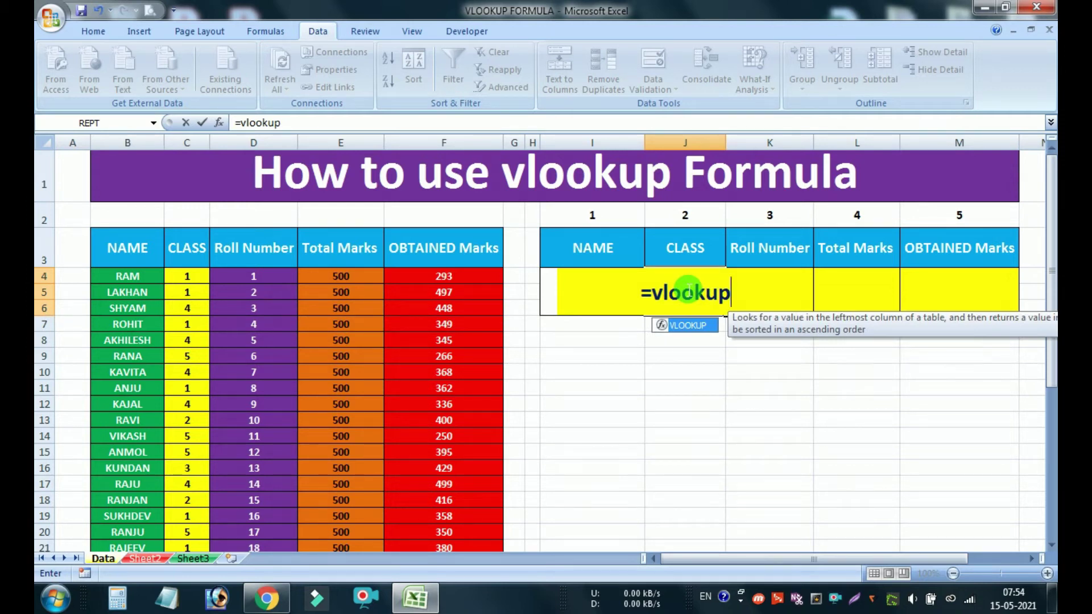
{"action": "key", "text": "Tab"}
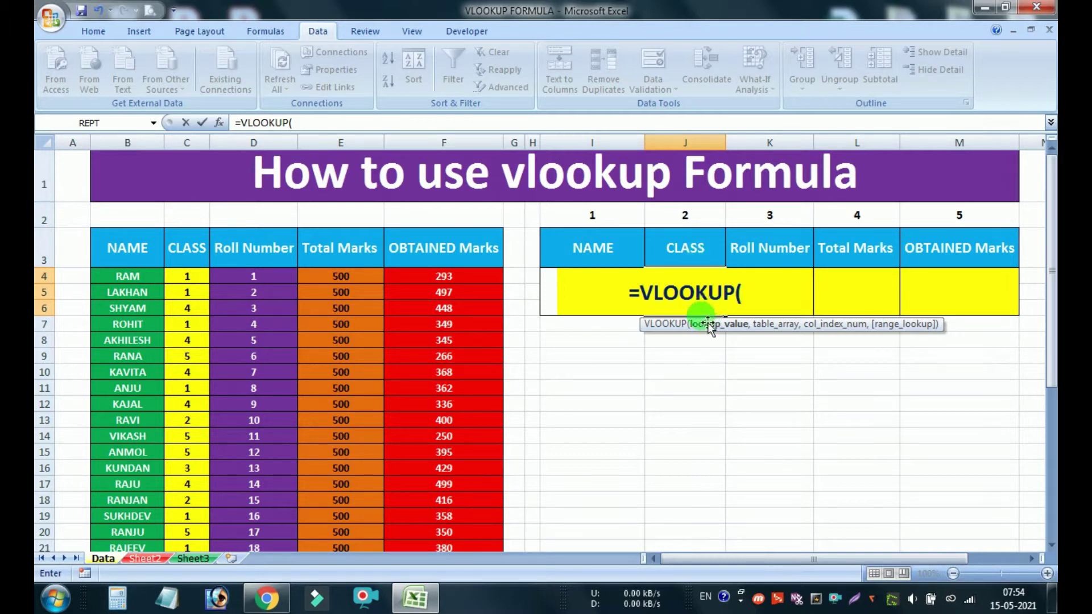
{"action": "left_click", "coordinate": [554, 297]}
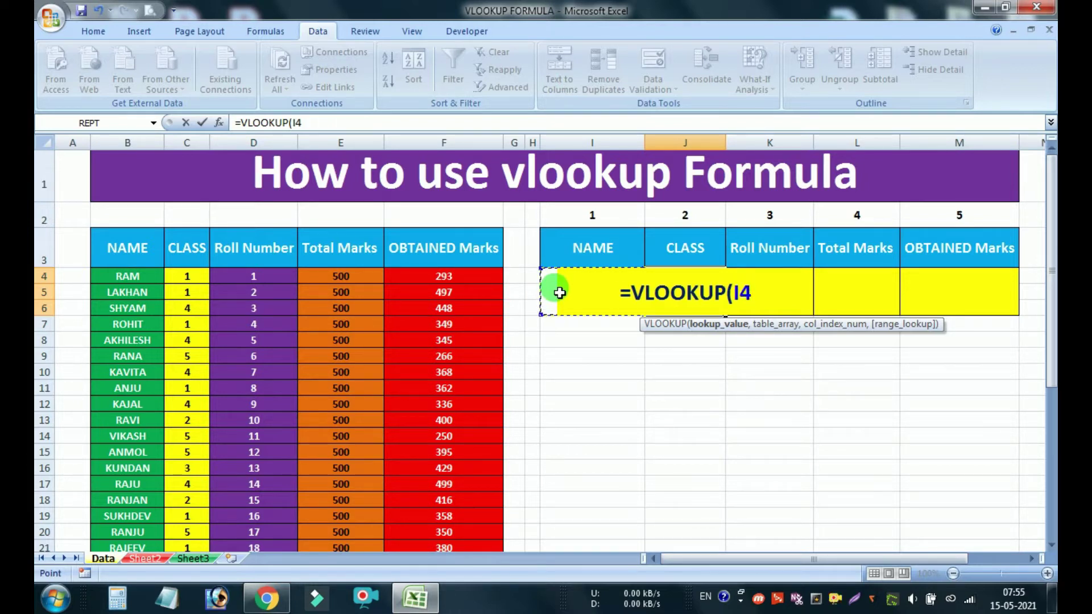
{"action": "type", "text": ","}
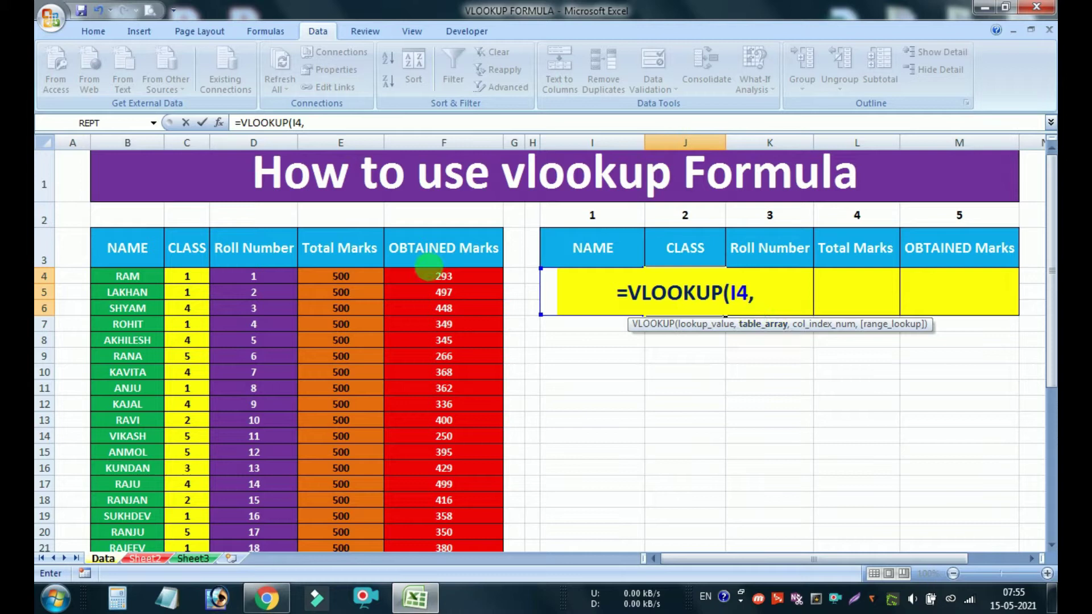
Step: Complete J4 as =VLOOKUP(I4,B4:F41,2,0), which shows #N/A while I4 is empty
{"action": "left_click", "coordinate": [125, 283]}
{"action": "left_click_drag", "start_coordinate": [125, 283], "coordinate": [449, 596]}
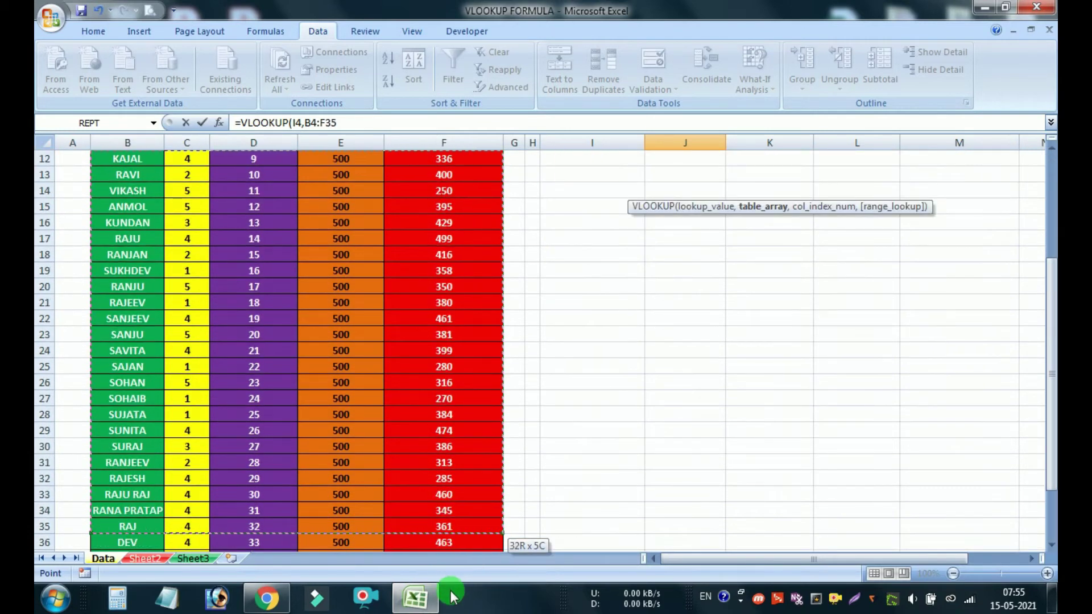
{"action": "left_click_drag", "start_coordinate": [449, 596], "coordinate": [434, 519]}
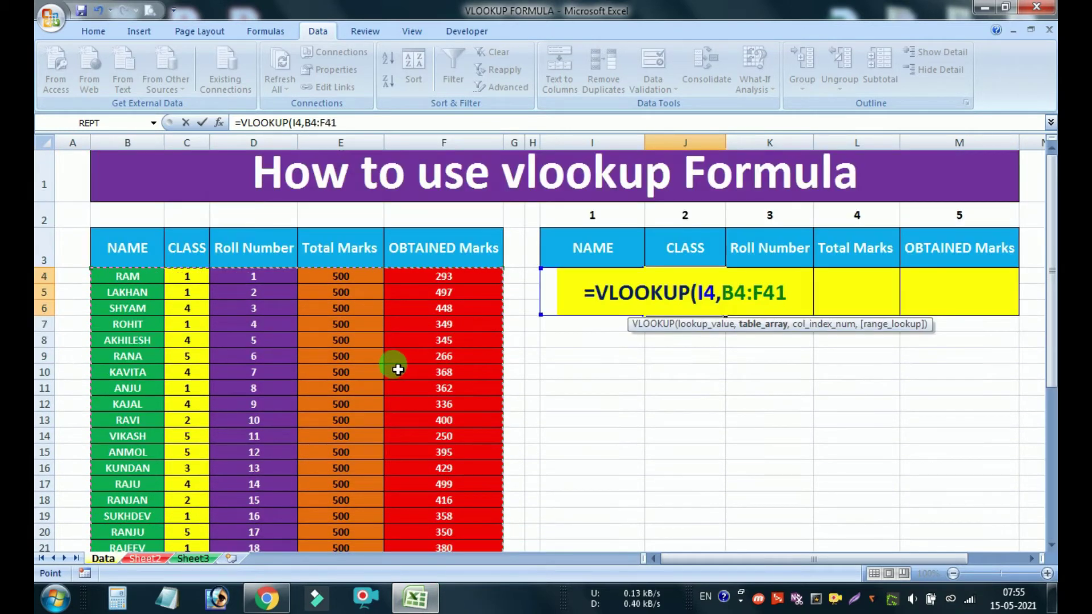
{"action": "type", "text": ","}
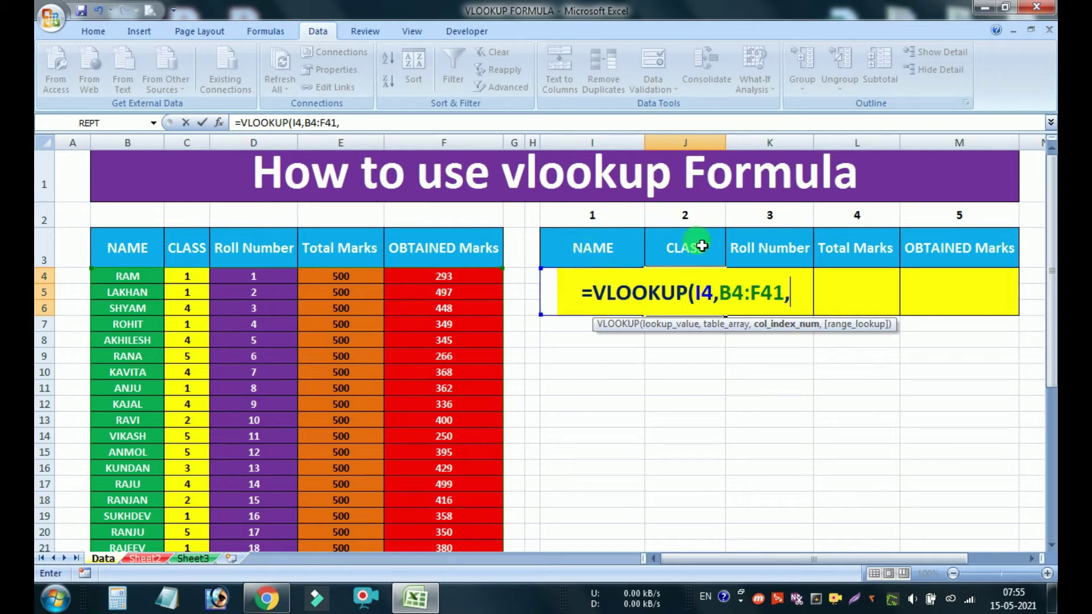
{"action": "left_click", "coordinate": [789, 296]}
{"action": "type", "text": "2"}
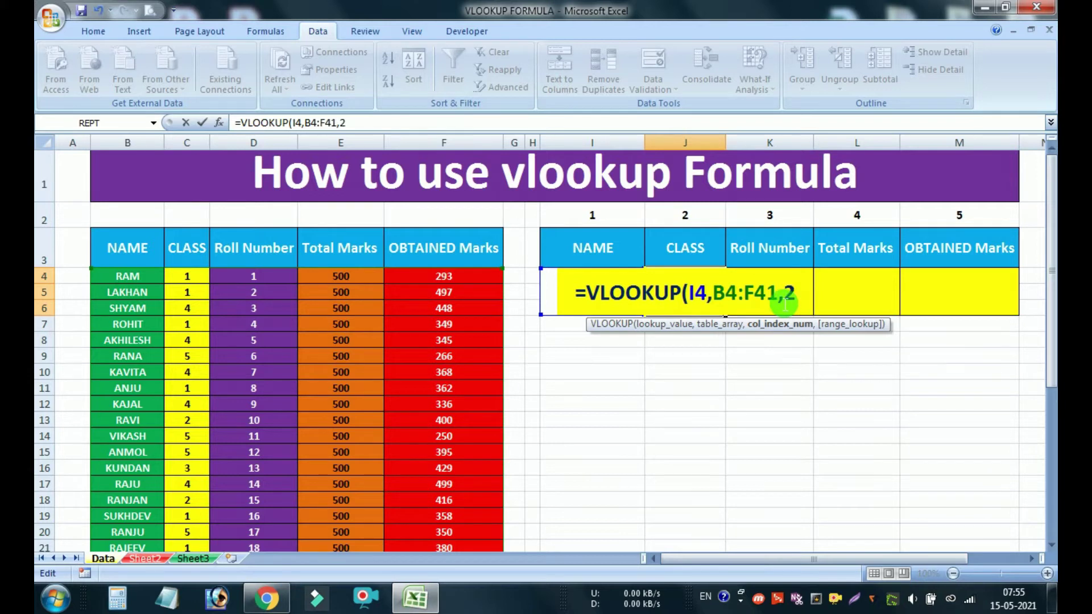
{"action": "type", "text": ","}
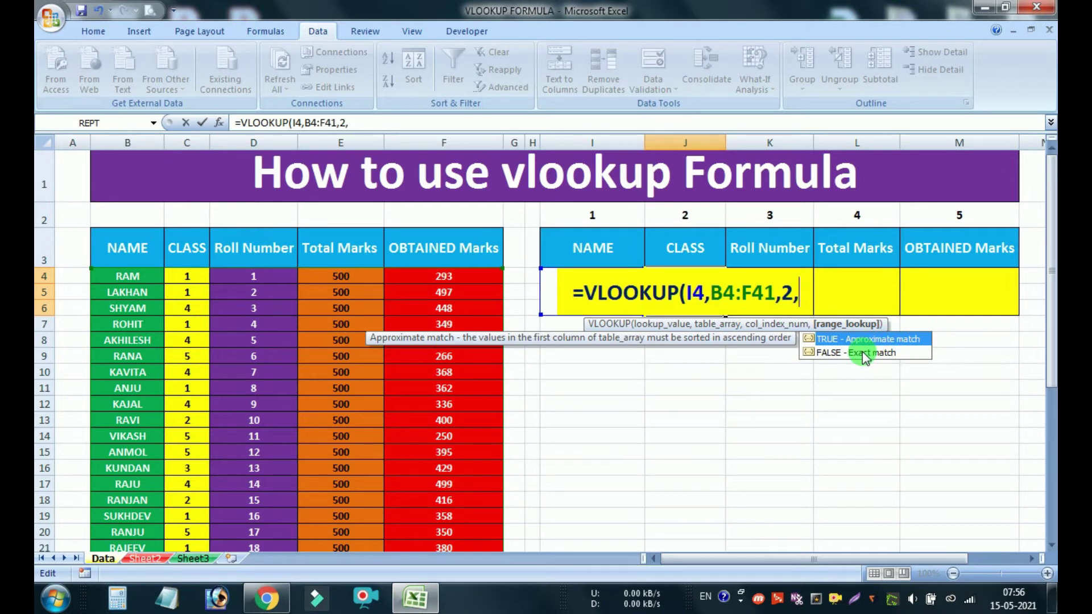
{"action": "left_click", "coordinate": [813, 303]}
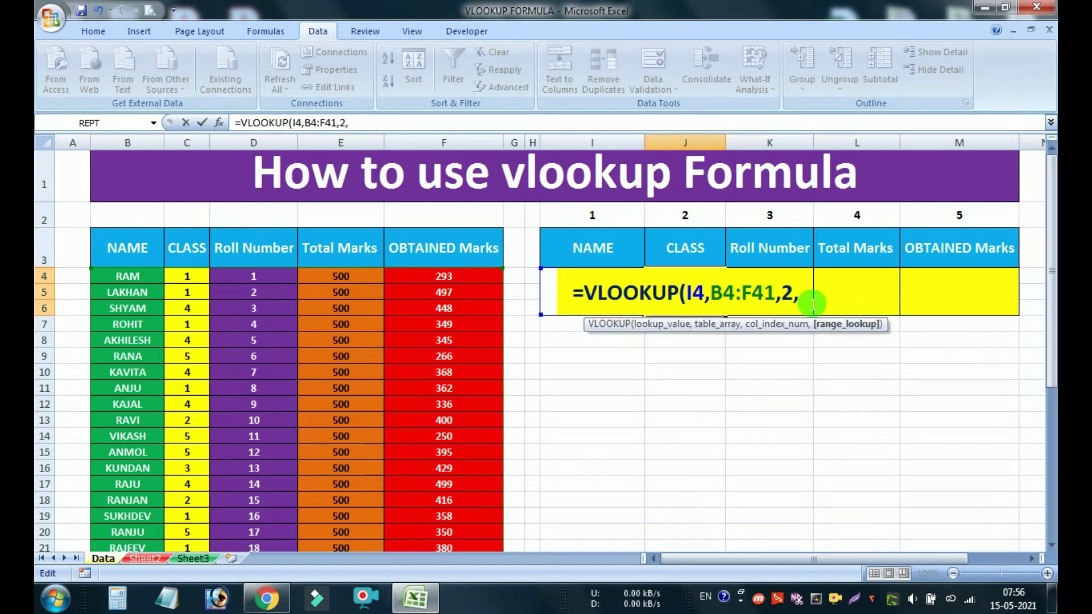
{"action": "type", "text": "0"}
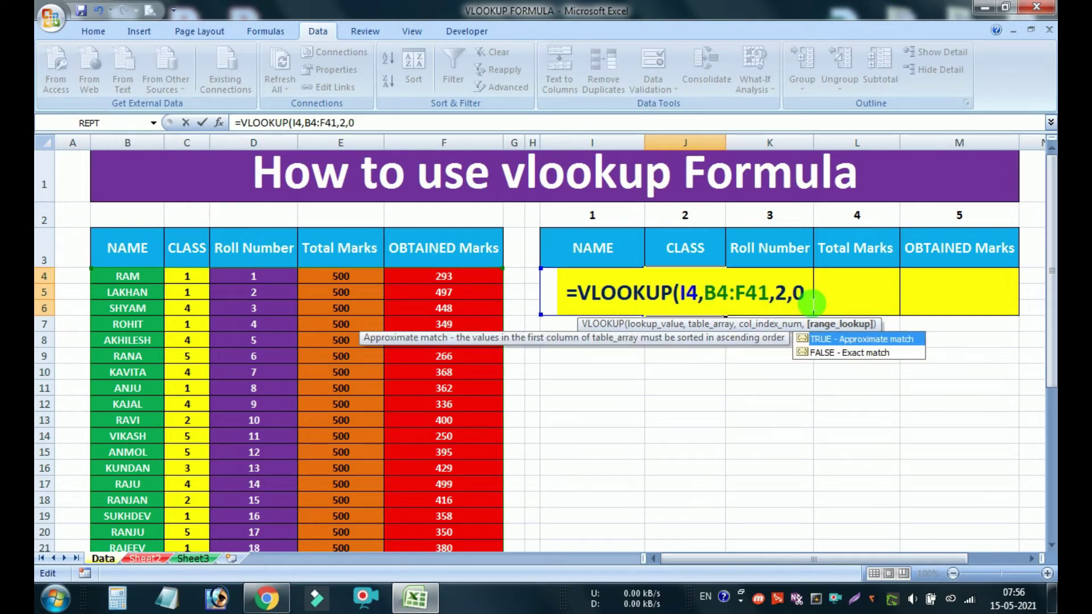
{"action": "type", "text": ")"}
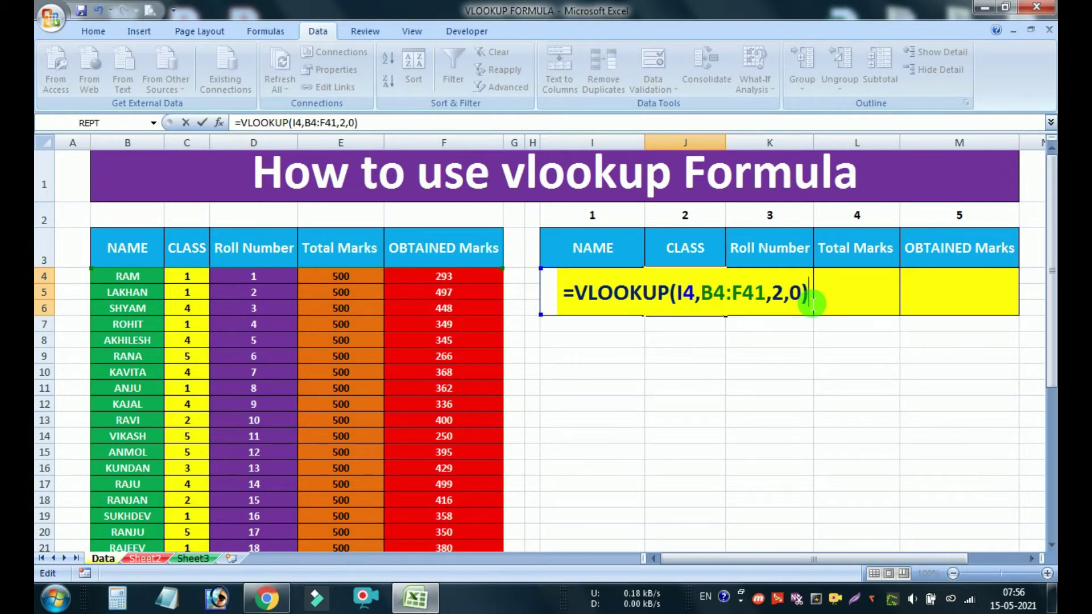
{"action": "key", "text": "Return"}
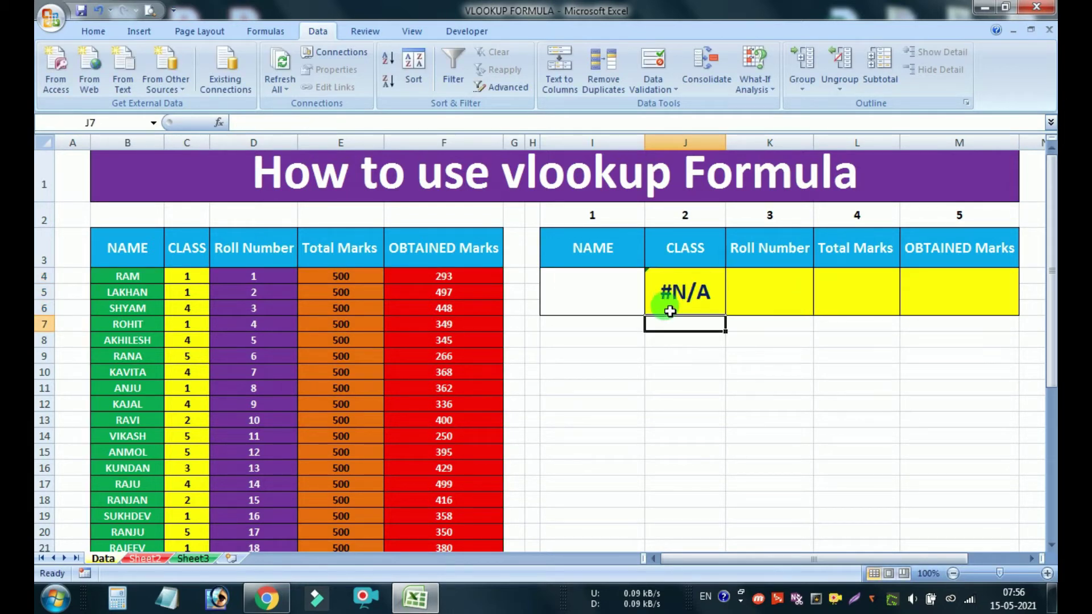
{"action": "left_click", "coordinate": [633, 294]}
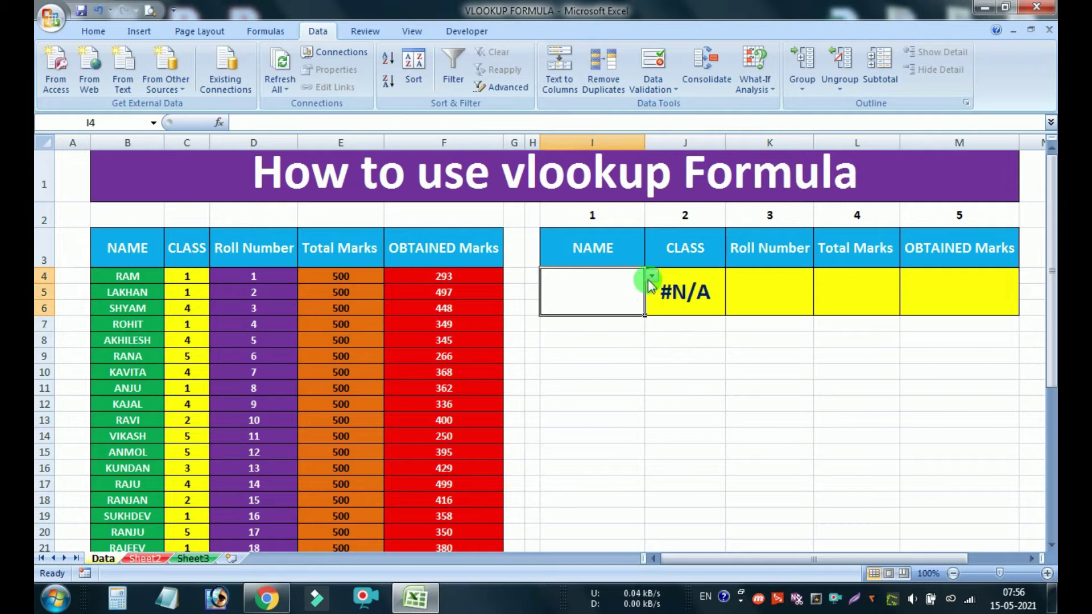
Step: Choose LAKHAN from the I4 name dropdown so the CLASS cell returns 1
{"action": "left_click", "coordinate": [652, 275]}
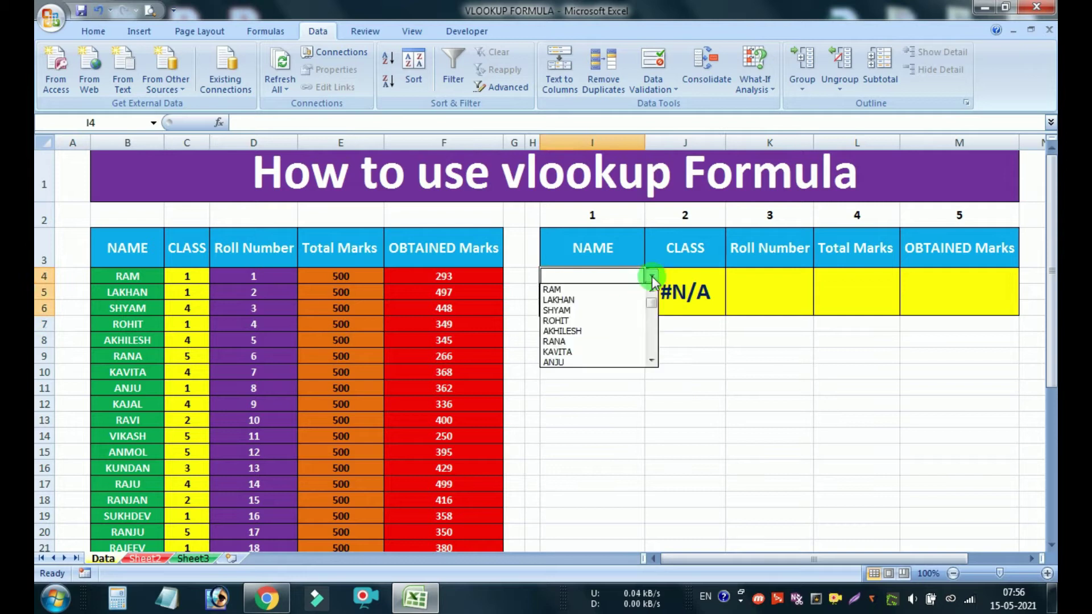
{"action": "left_click", "coordinate": [591, 300]}
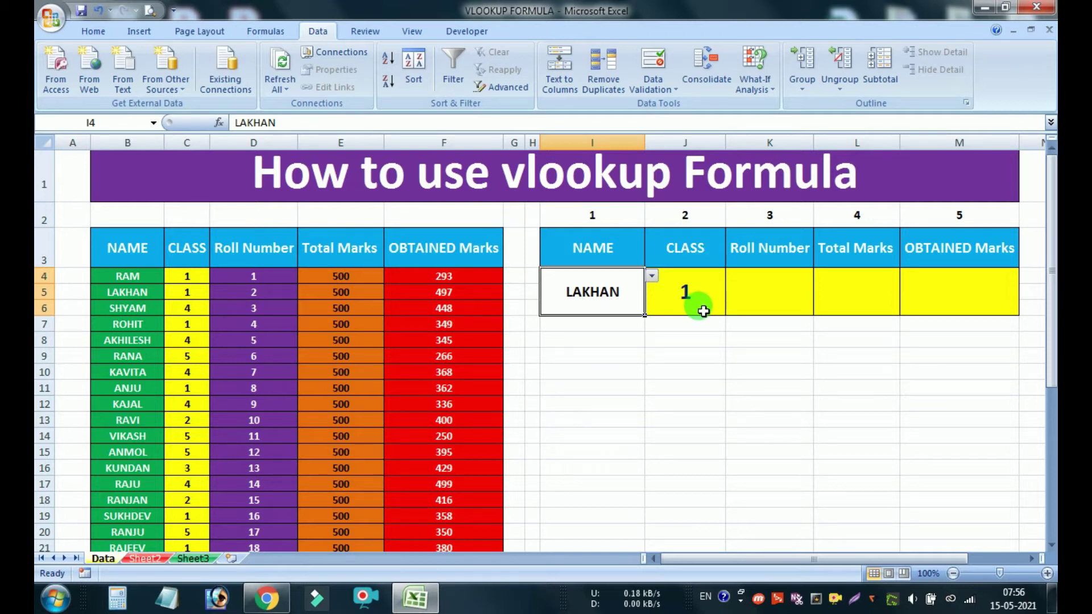
Step: Enter =VLOOKUP(I4,B4:F41,3,0) in K4, returning roll number 2 for LAKHAN
{"action": "left_click", "coordinate": [758, 302]}
{"action": "type", "text": "="}
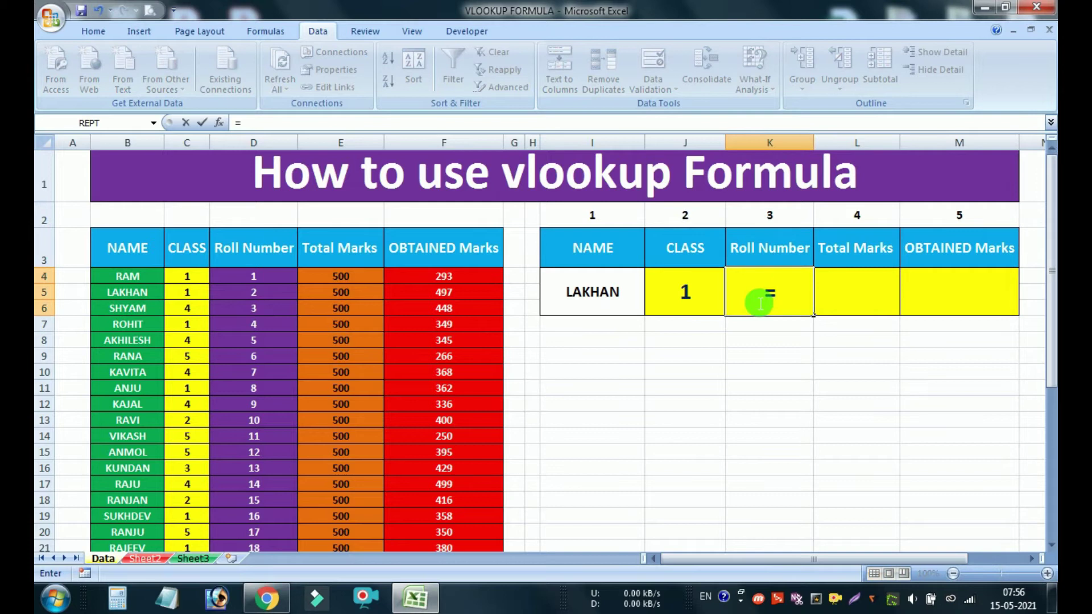
{"action": "type", "text": "vlo"}
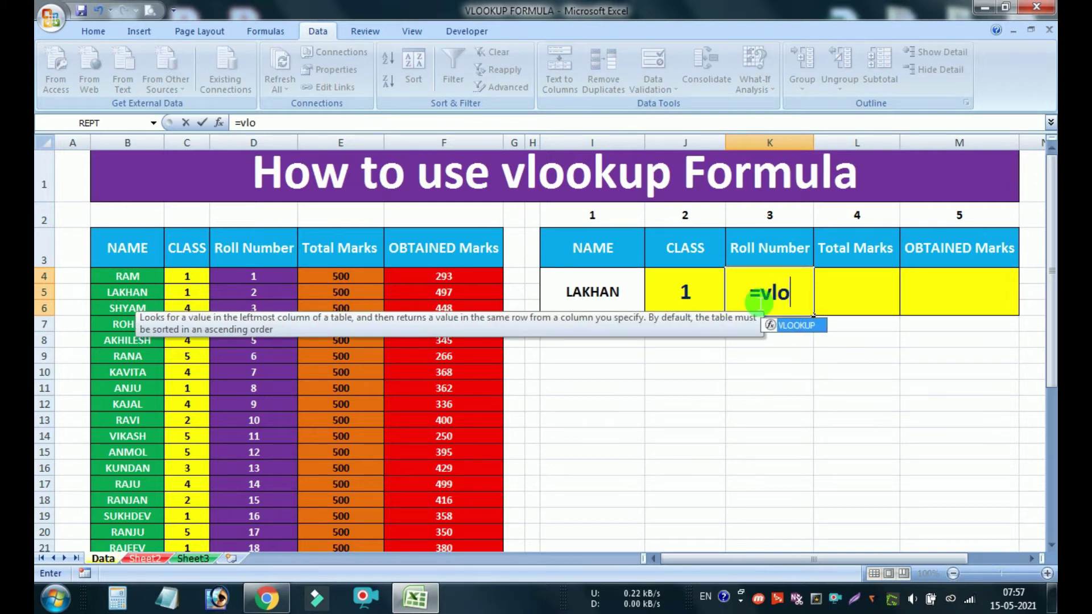
{"action": "type", "text": "okup"}
{"action": "key", "text": "Tab"}
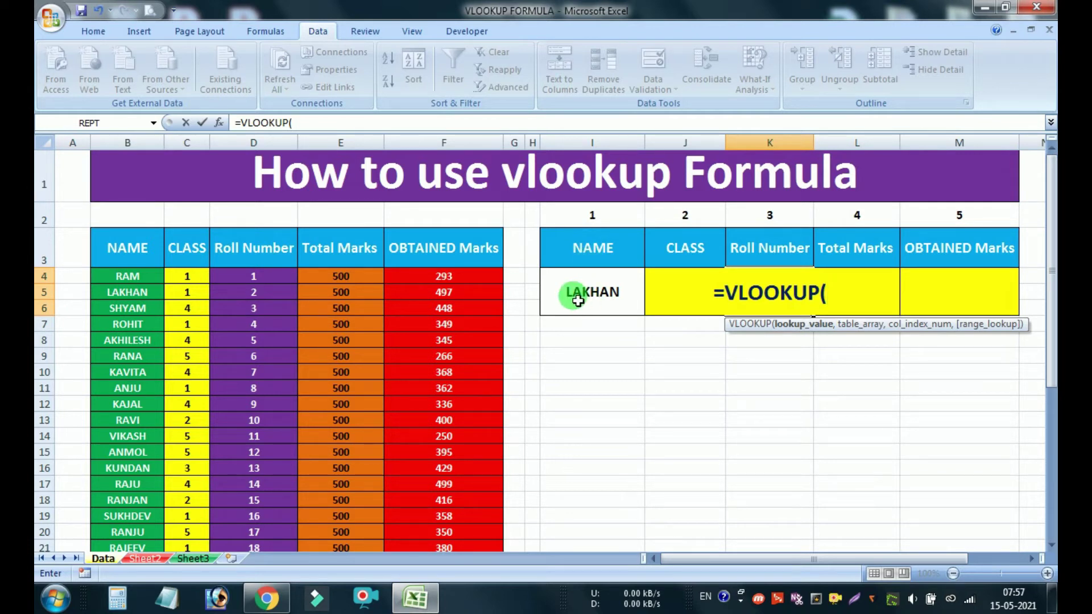
{"action": "left_click", "coordinate": [578, 302]}
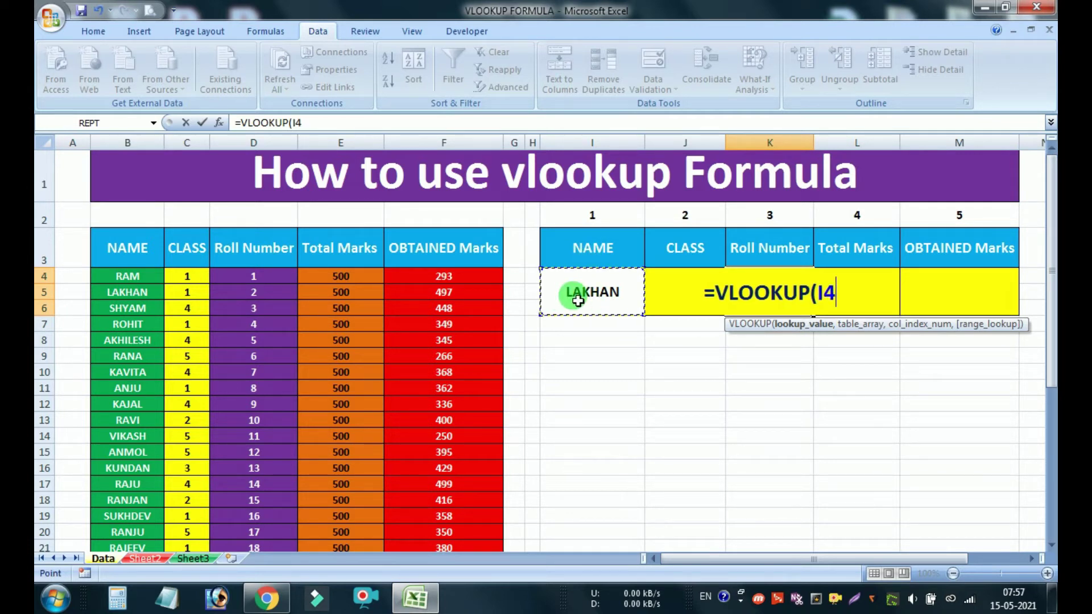
{"action": "type", "text": ","}
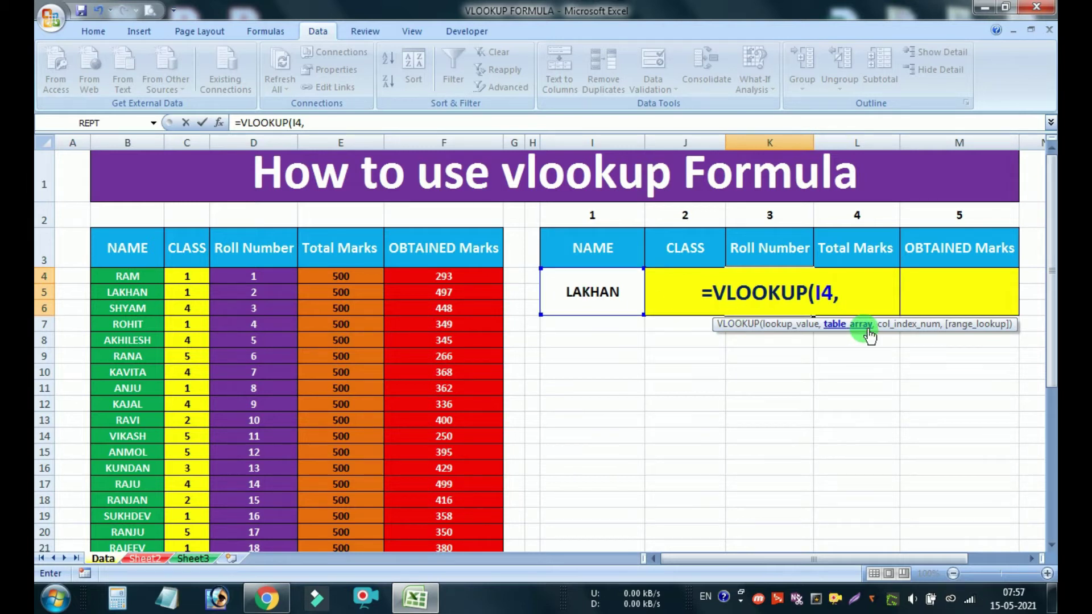
{"action": "left_click_drag", "start_coordinate": [140, 282], "coordinate": [427, 600]}
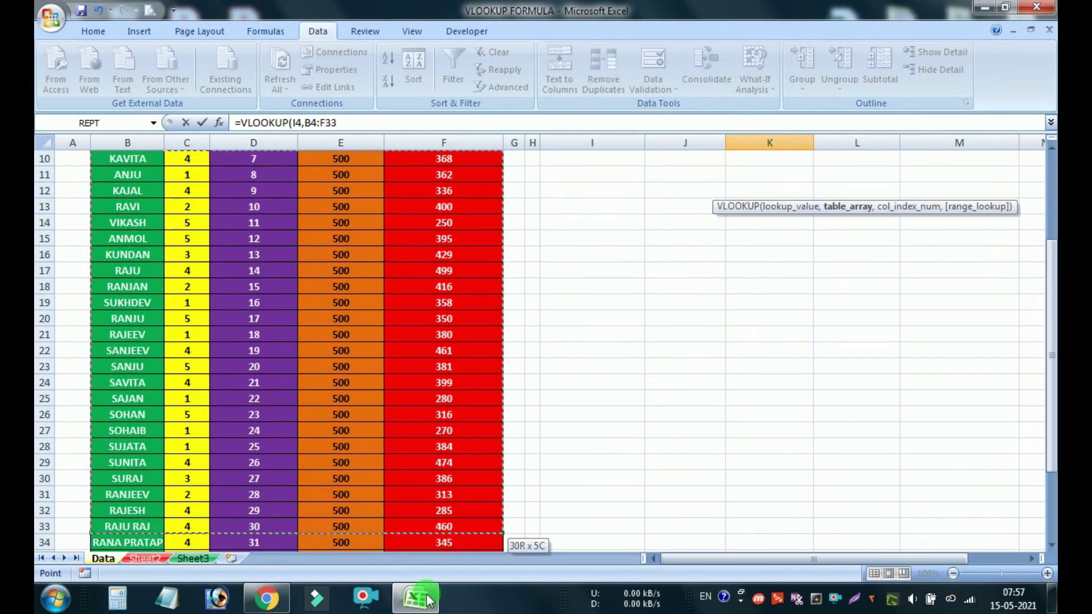
{"action": "left_click_drag", "start_coordinate": [428, 600], "coordinate": [449, 494]}
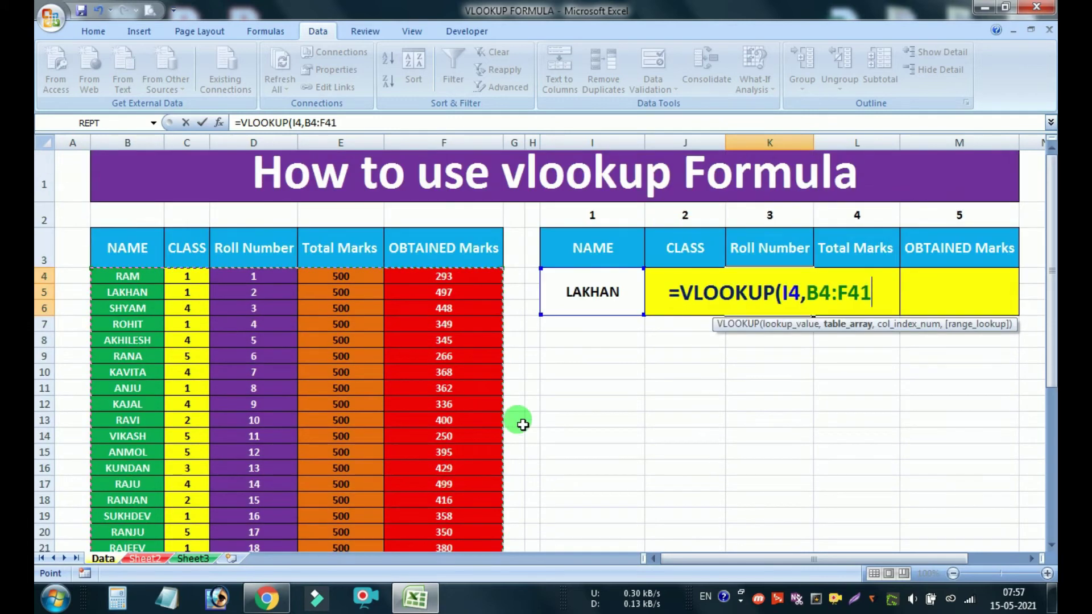
{"action": "type", "text": ","}
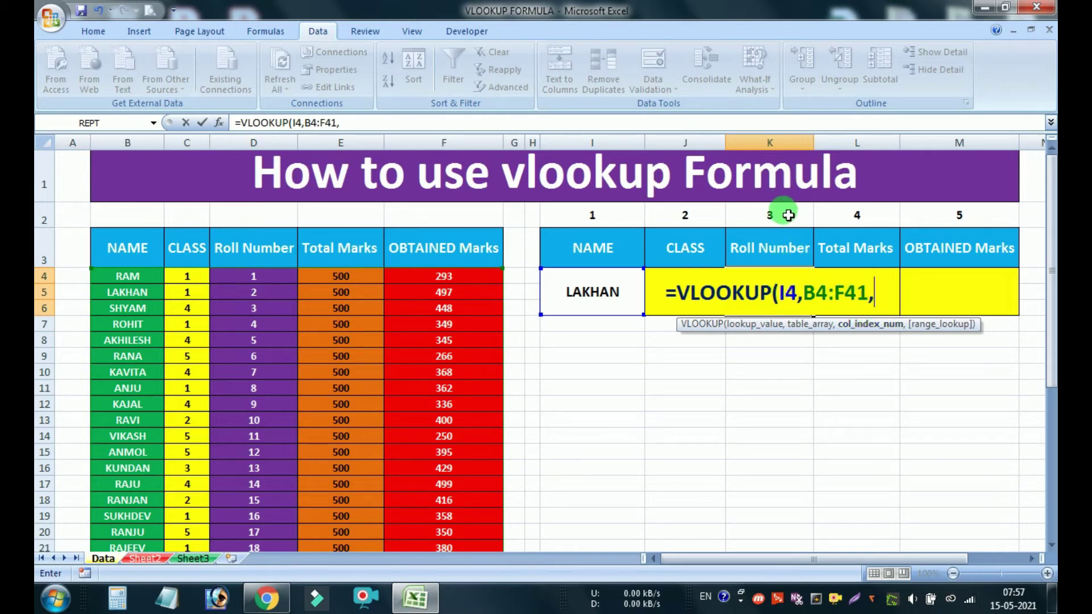
{"action": "type", "text": "3"}
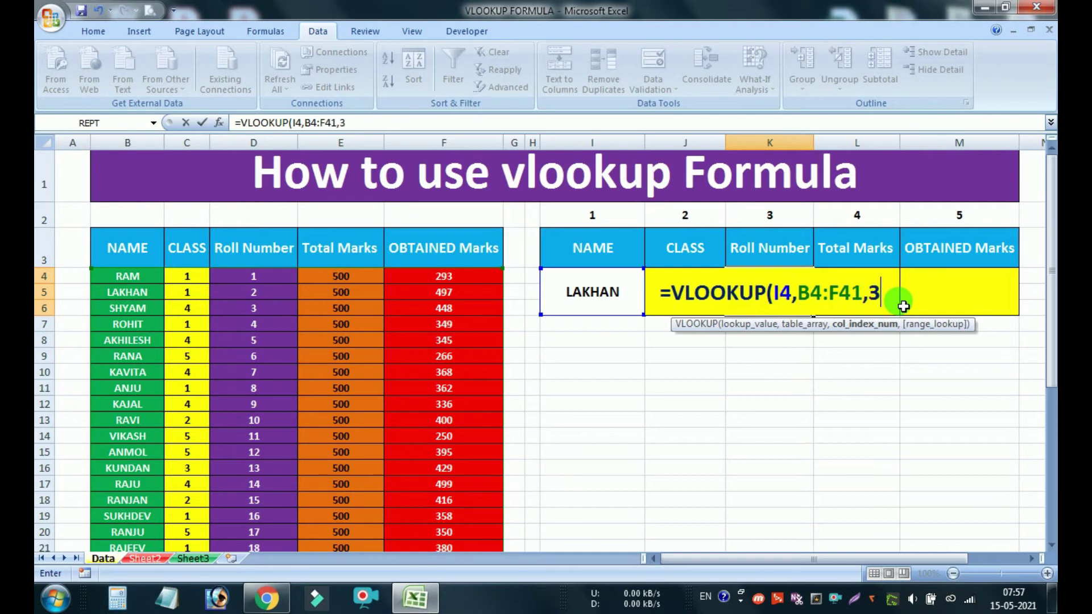
{"action": "type", "text": ","}
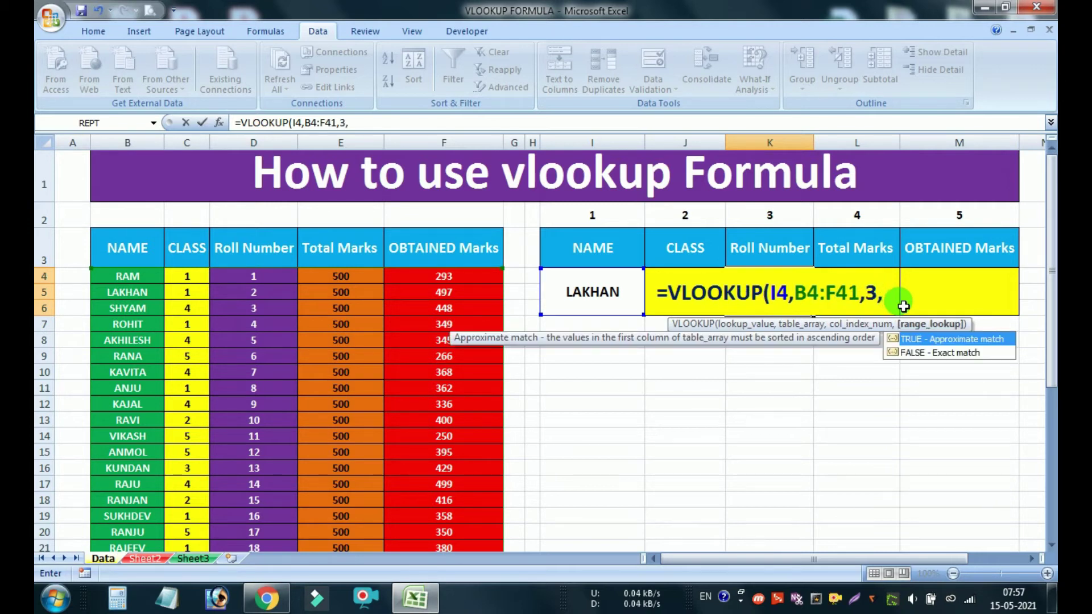
{"action": "type", "text": "0"}
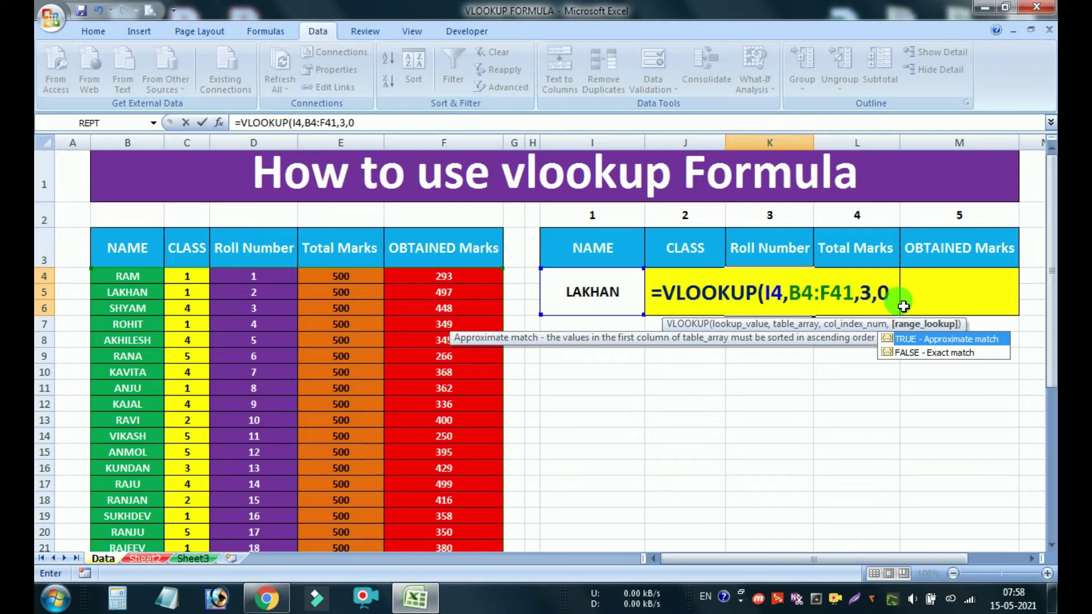
{"action": "type", "text": ")"}
{"action": "key", "text": "Return"}
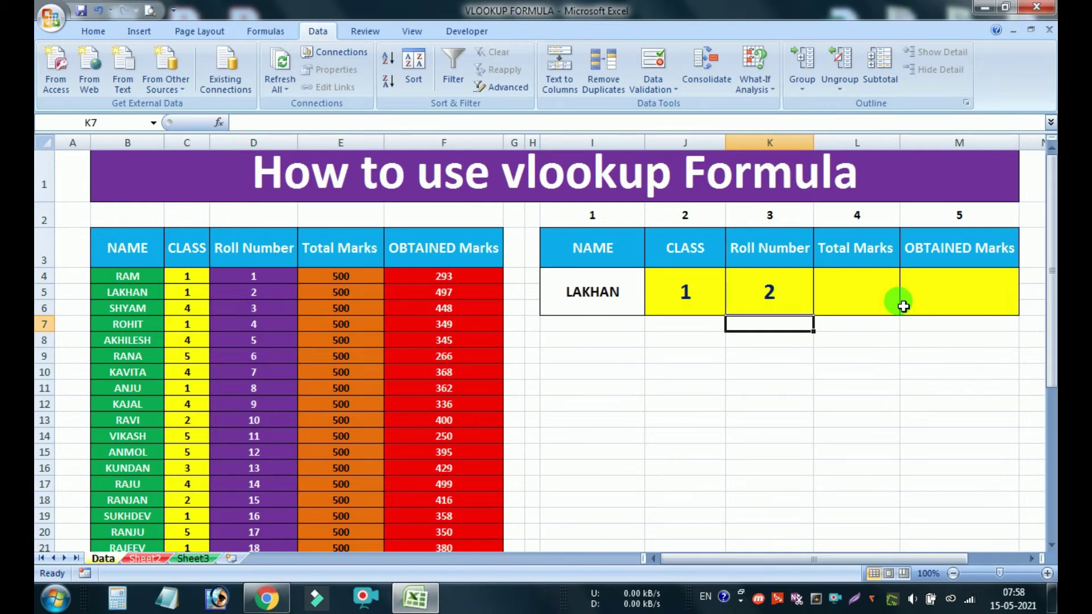
Step: Enter =VLOOKUP(I4,B4:F41,4,0) in L4, returning LAKHAN's total marks of 500
{"action": "left_click", "coordinate": [858, 298]}
{"action": "type", "text": "="}
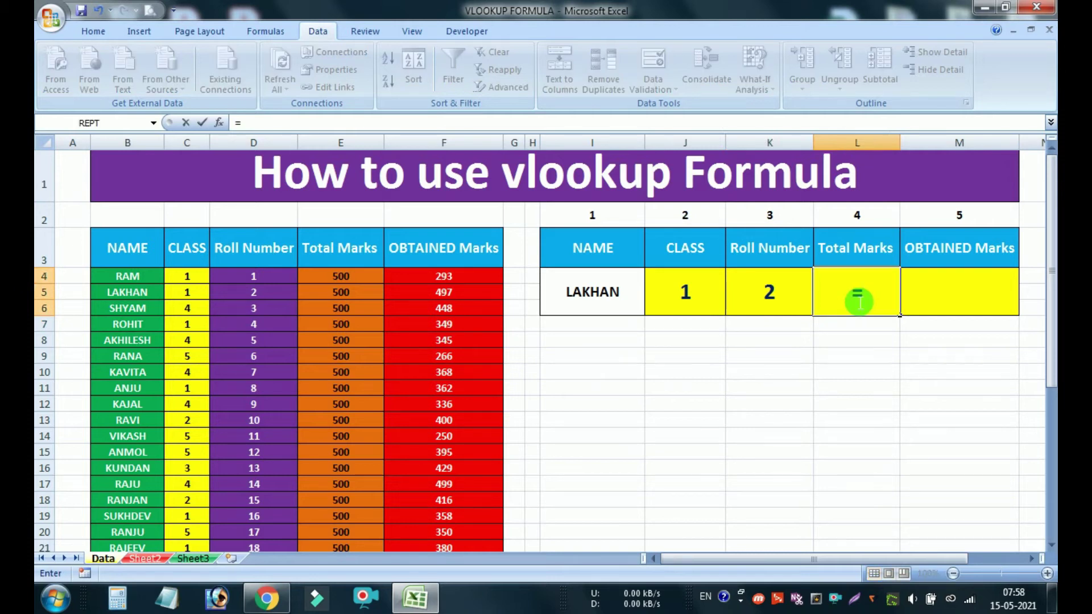
{"action": "type", "text": "vl"}
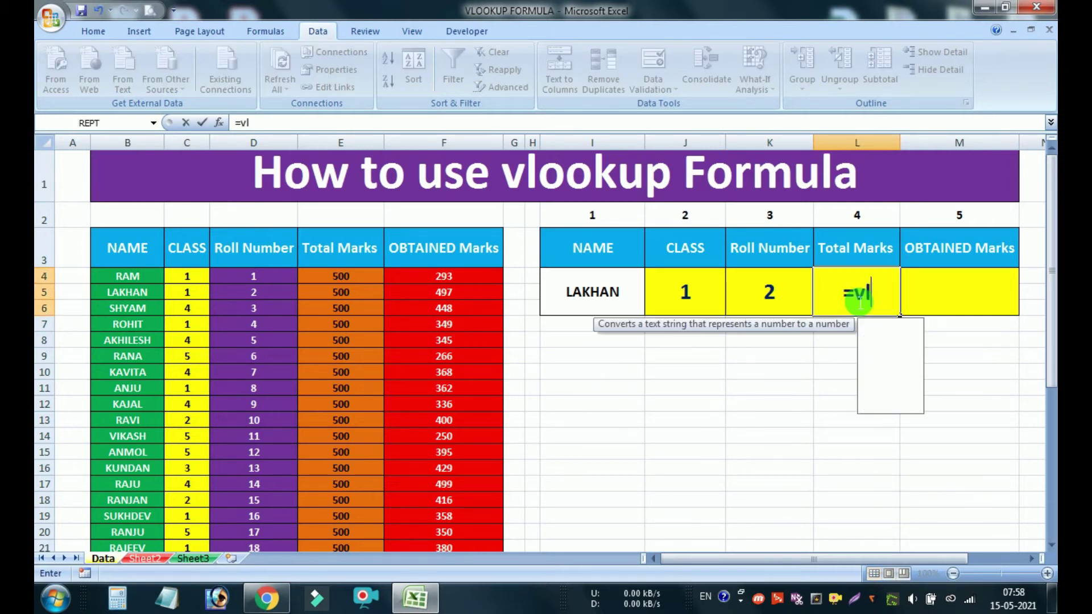
{"action": "type", "text": "ookup"}
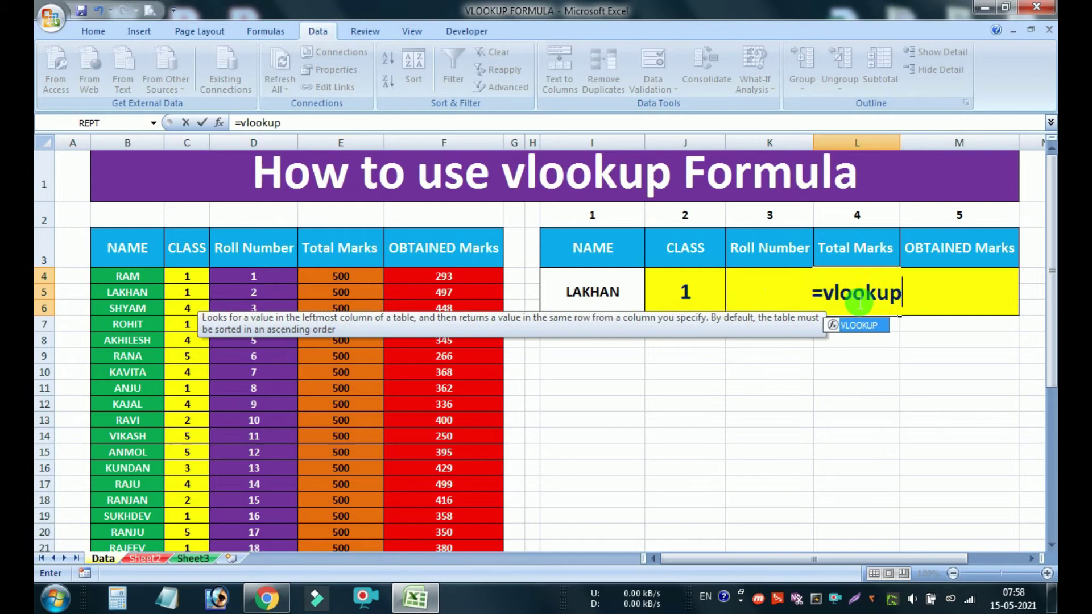
{"action": "key", "text": "Tab"}
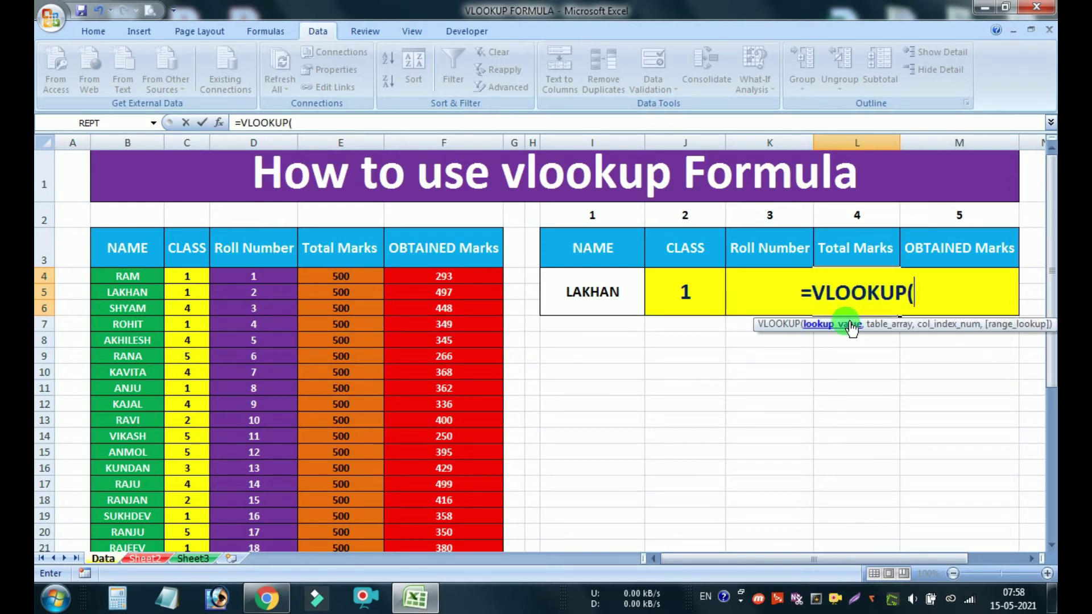
{"action": "left_click", "coordinate": [580, 294]}
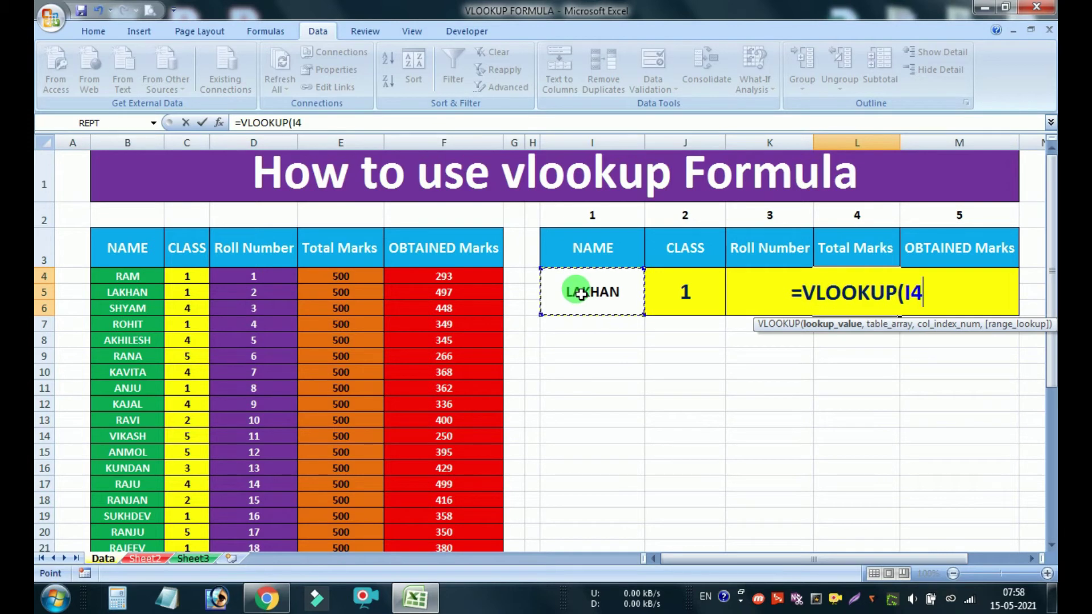
{"action": "type", "text": ","}
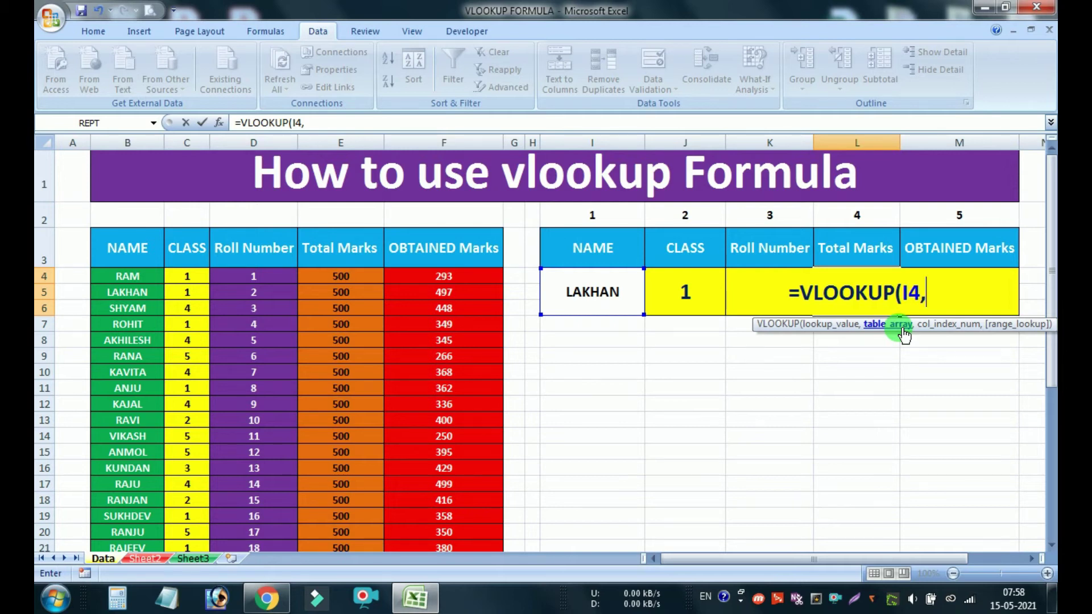
{"action": "mouse_move", "coordinate": [134, 279]}
{"action": "left_mouse_down"}
{"action": "mouse_move", "coordinate": [291, 323]}
{"action": "mouse_move", "coordinate": [422, 446]}
{"action": "mouse_move", "coordinate": [444, 533]}
{"action": "left_mouse_up"}
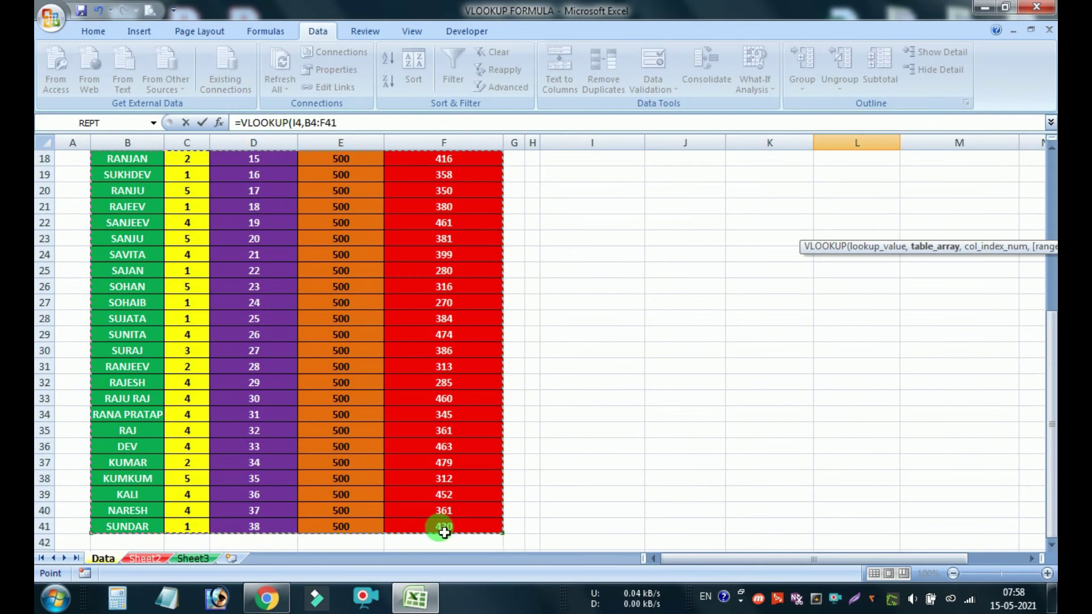
{"action": "type", "text": ","}
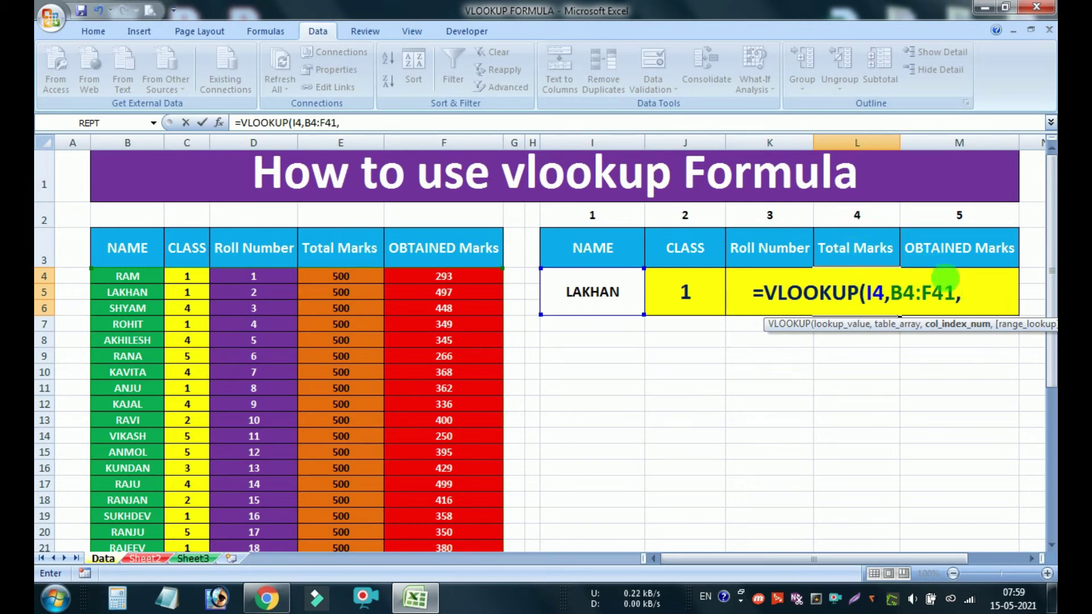
{"action": "left_click", "coordinate": [976, 305]}
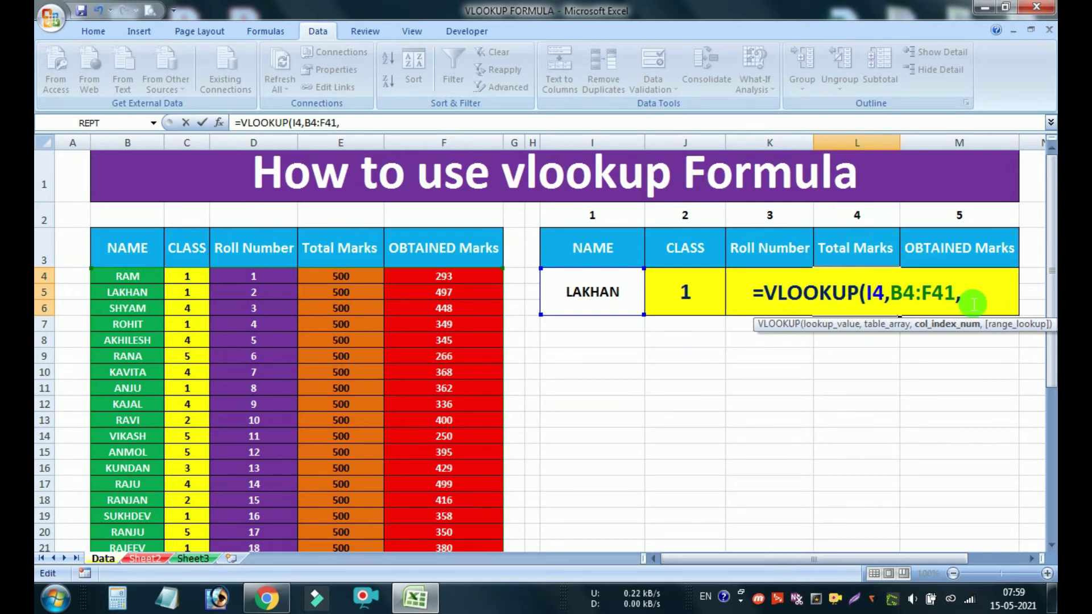
{"action": "type", "text": "4,"}
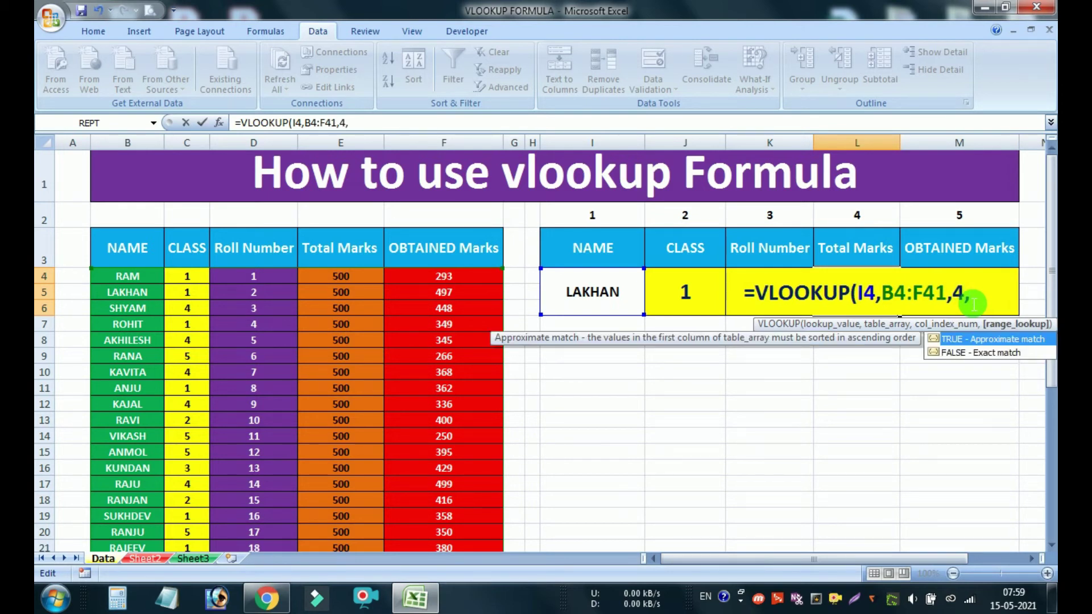
{"action": "type", "text": "0"}
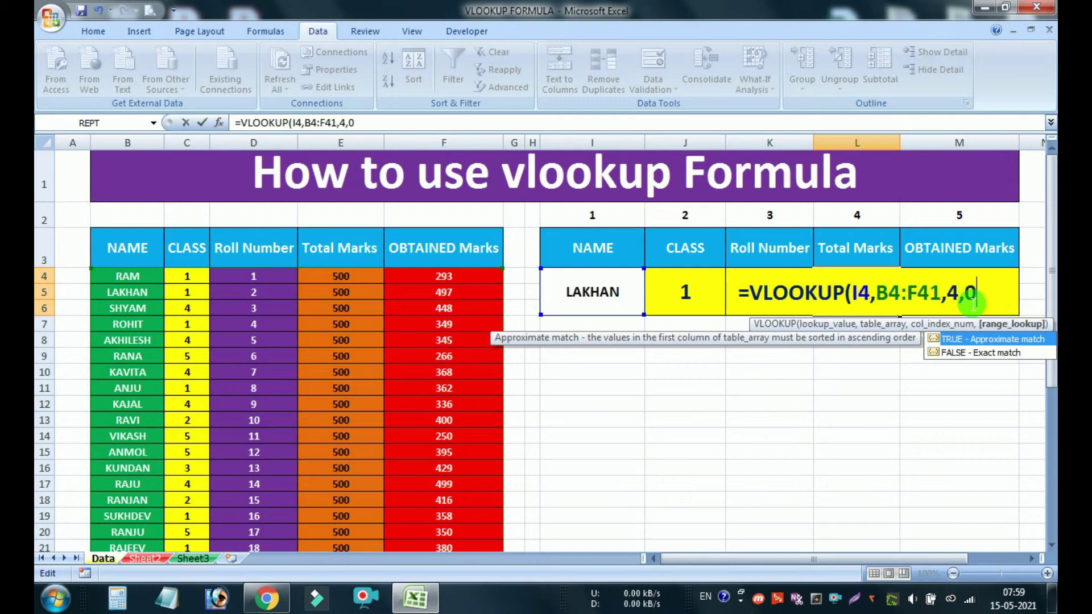
{"action": "type", "text": ")"}
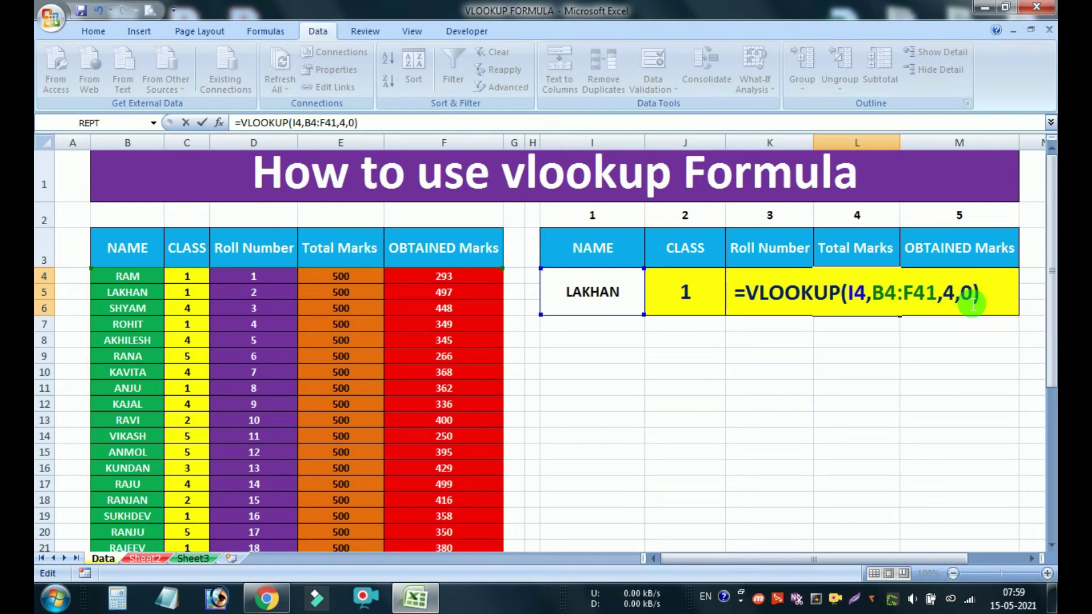
{"action": "key", "text": "Return"}
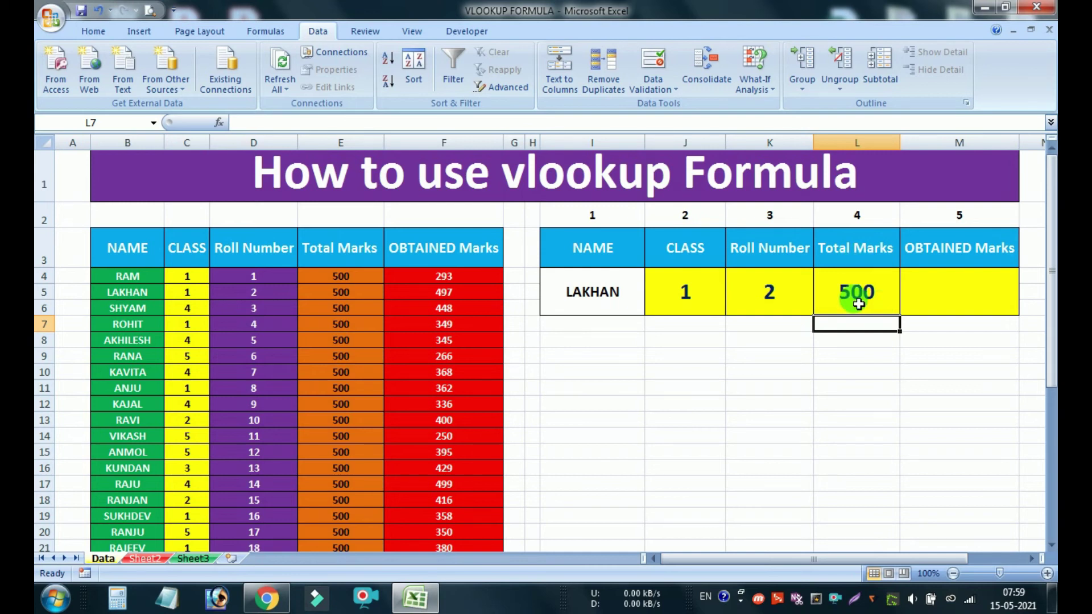
Step: Enter =VLOOKUP(I4,B4:F41,5,FALSE) in M4 for LAKHAN's obtained marks
{"action": "left_click", "coordinate": [947, 300]}
{"action": "left_click", "coordinate": [884, 305]}
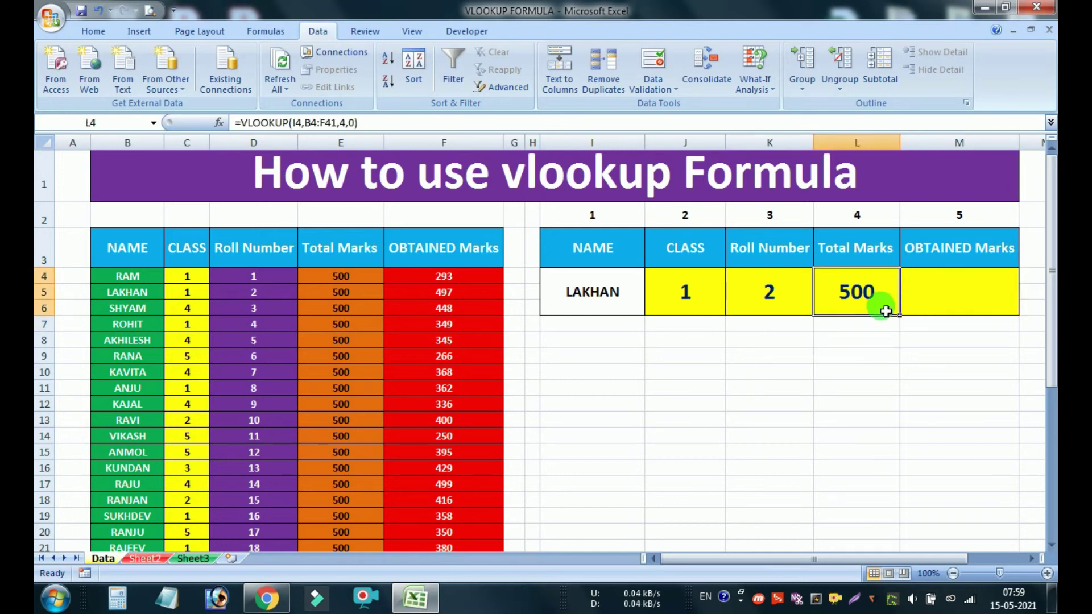
{"action": "left_click", "coordinate": [941, 301]}
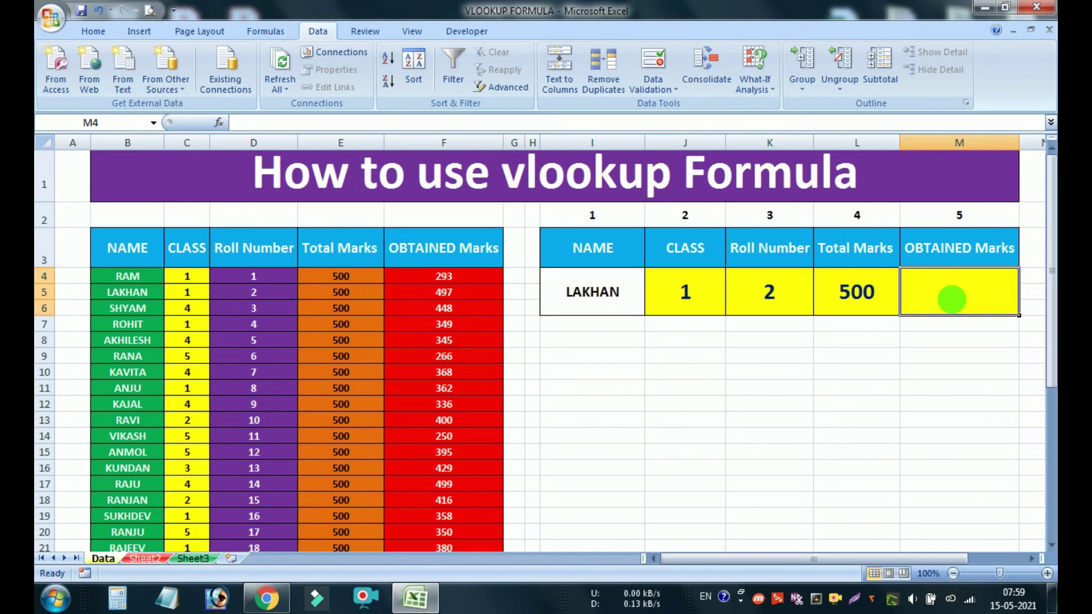
{"action": "type", "text": "=vlookup"}
{"action": "key", "text": "Tab"}
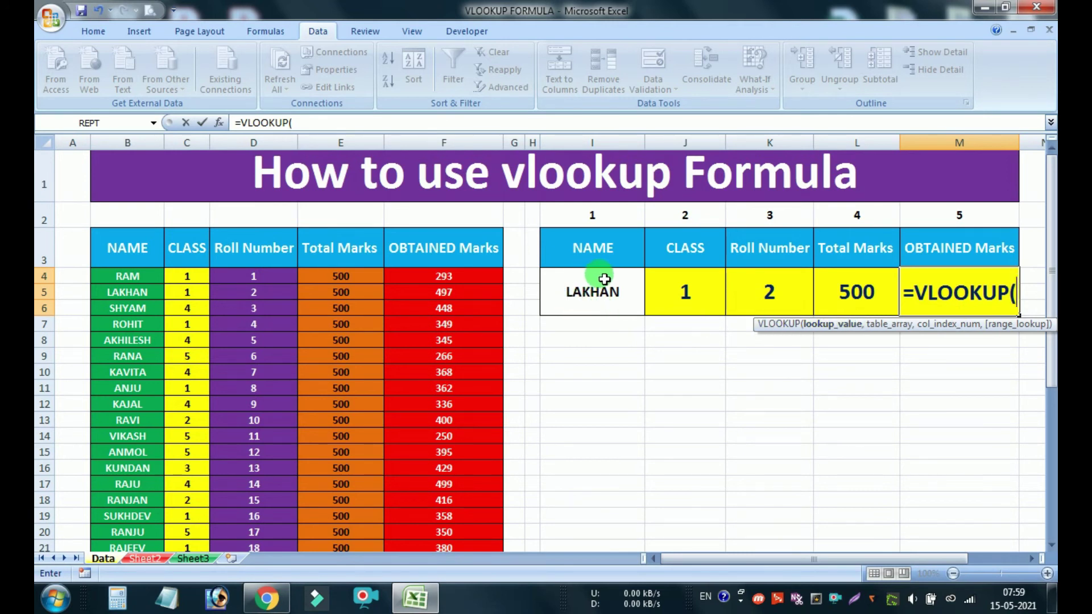
{"action": "left_click", "coordinate": [588, 301]}
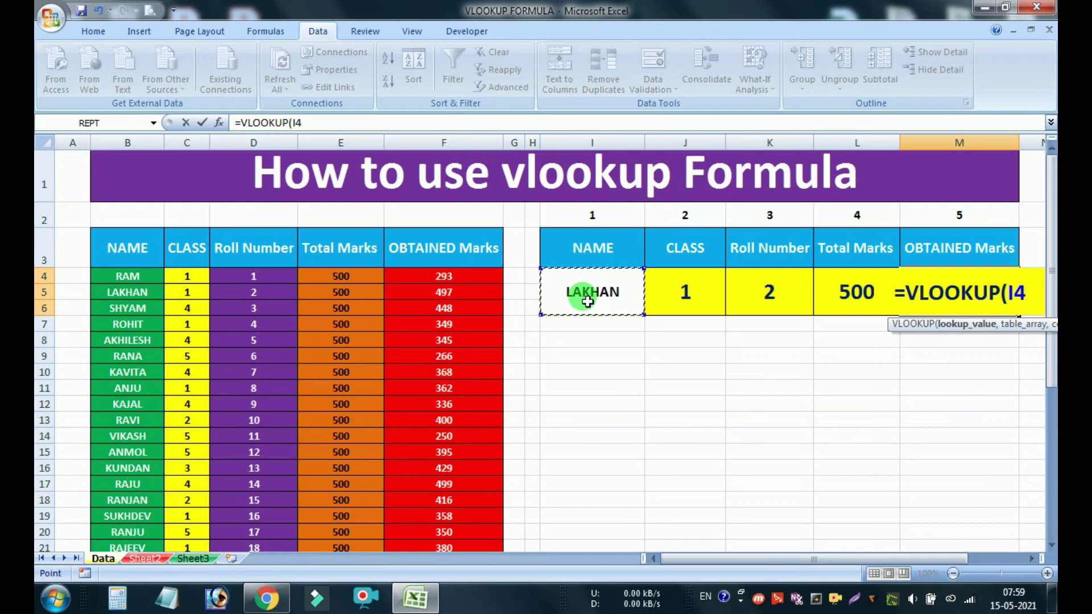
{"action": "type", "text": ","}
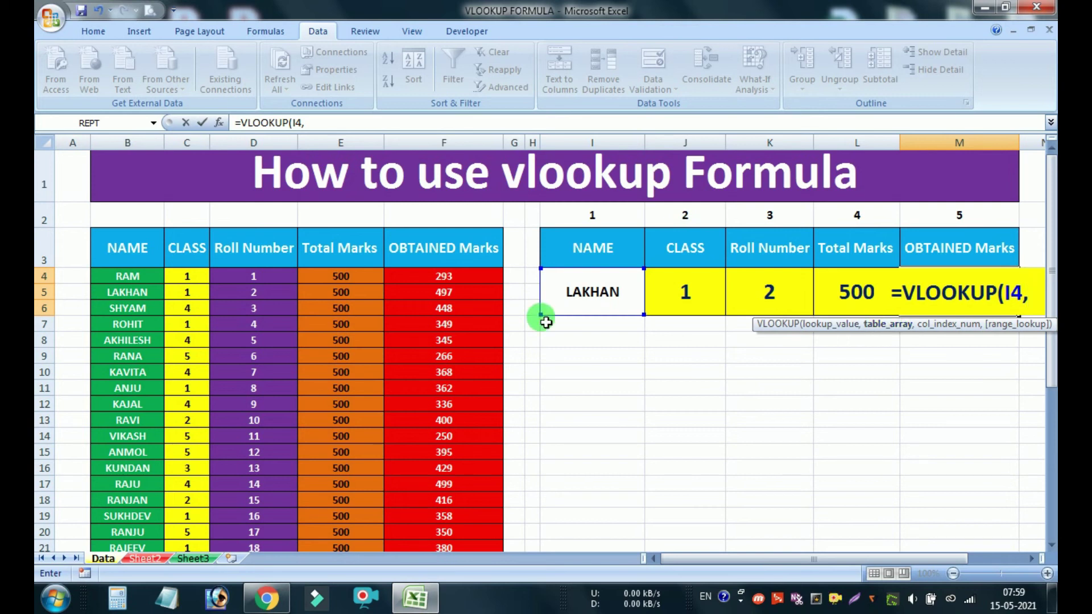
{"action": "mouse_move", "coordinate": [143, 283]}
{"action": "left_mouse_down"}
{"action": "mouse_move", "coordinate": [421, 565]}
{"action": "mouse_move", "coordinate": [417, 512]}
{"action": "left_mouse_up"}
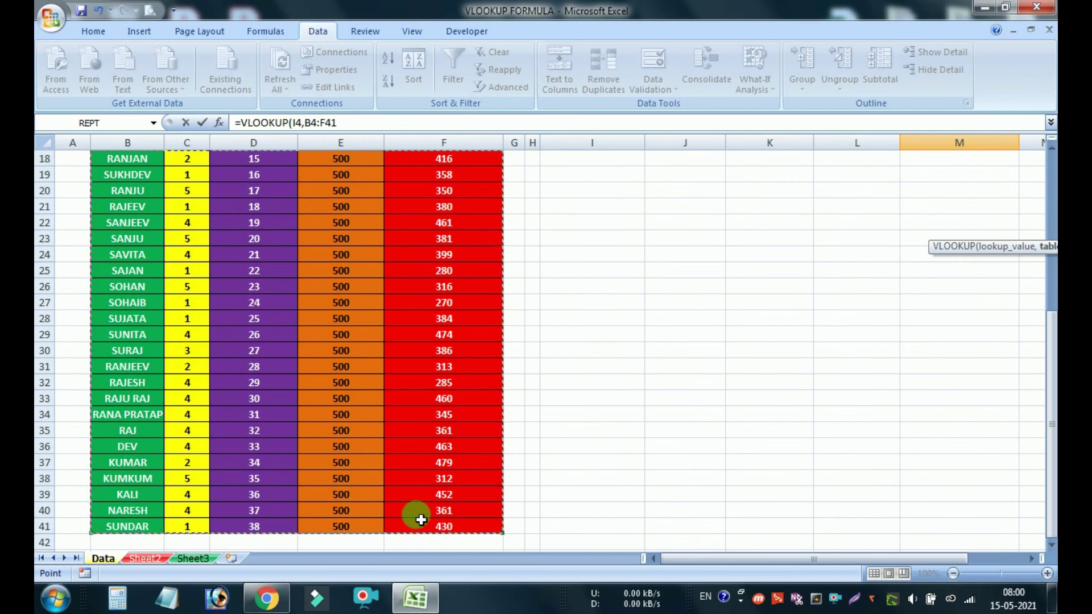
{"action": "type", "text": ","}
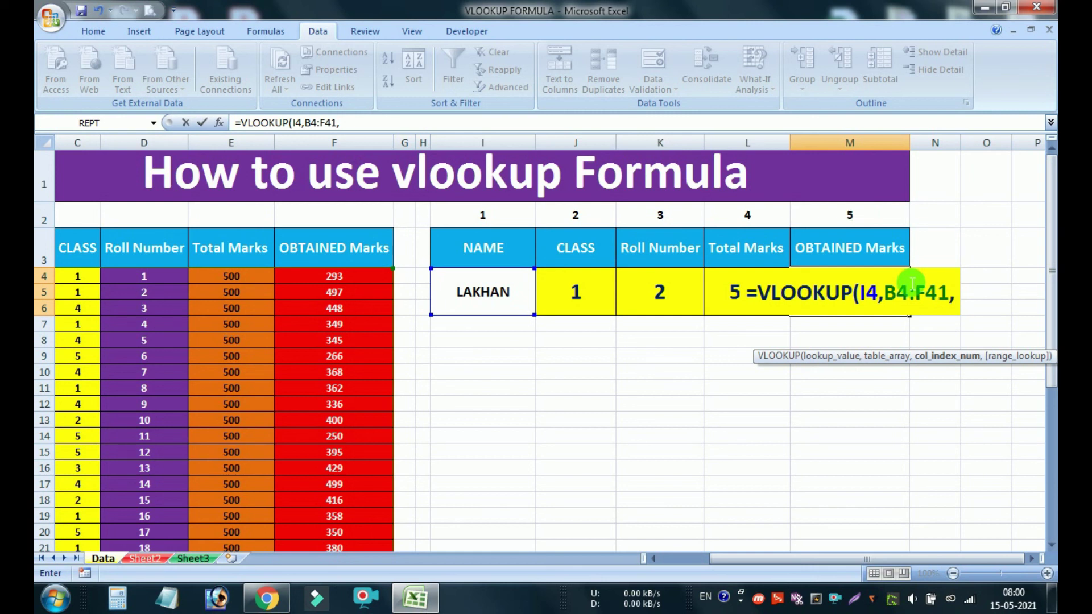
{"action": "type", "text": "5,"}
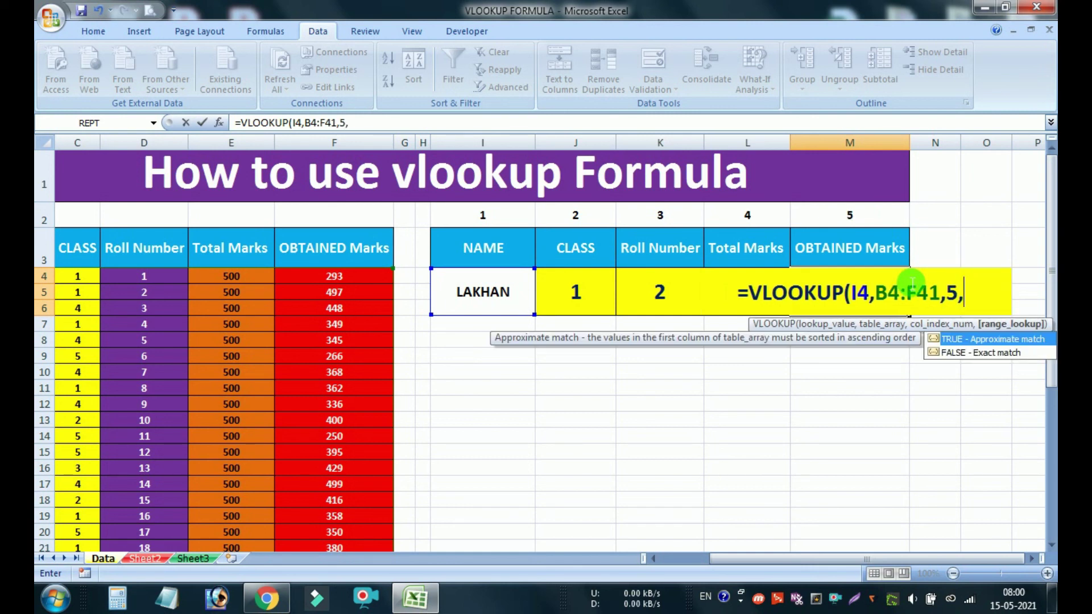
{"action": "double_click", "coordinate": [1000, 354]}
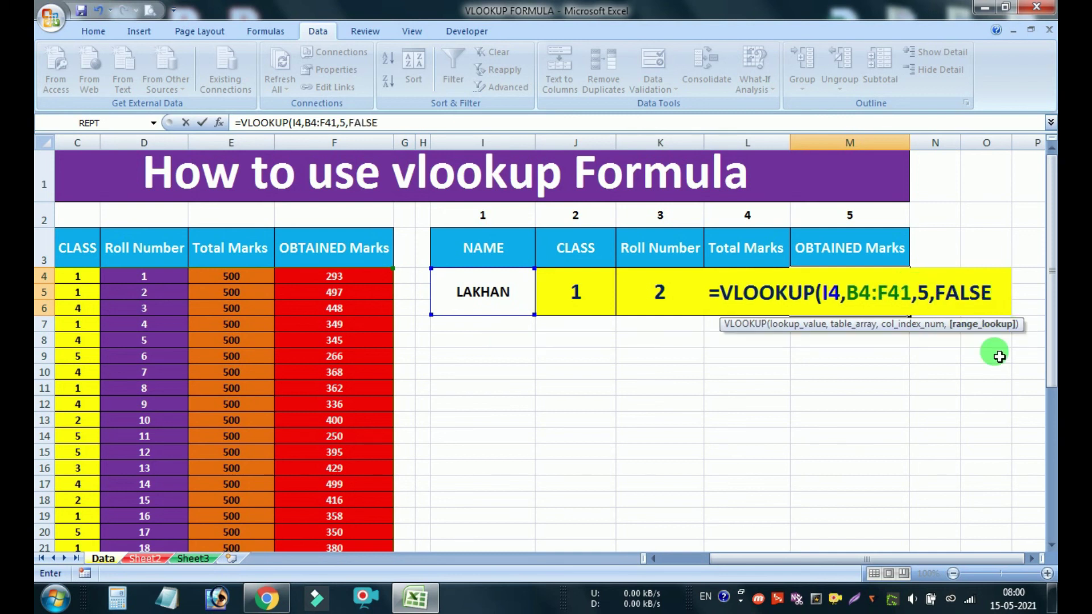
{"action": "type", "text": ")"}
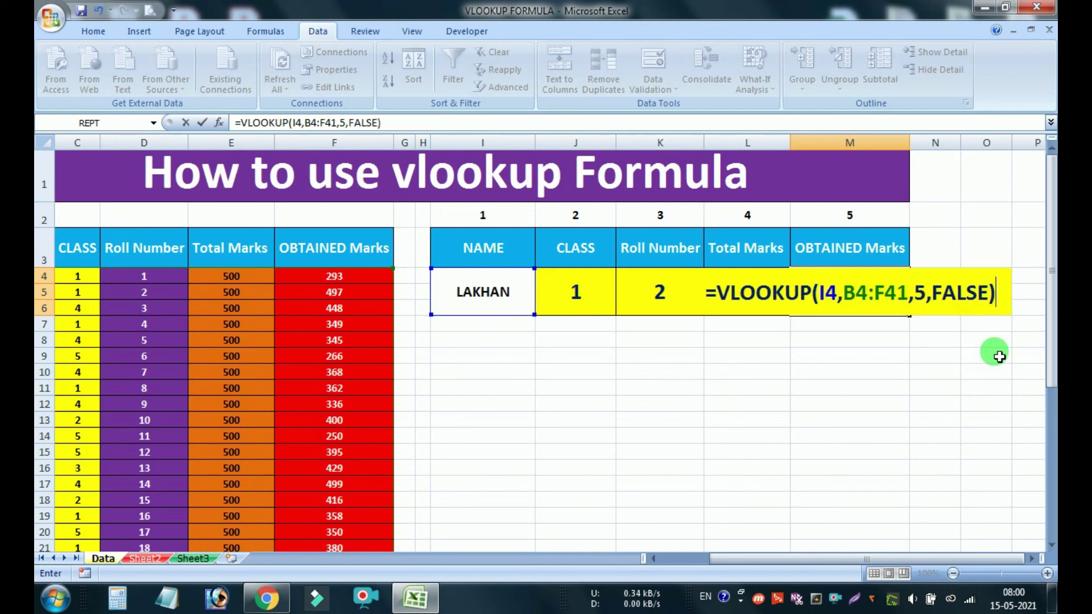
{"action": "key", "text": "Return"}
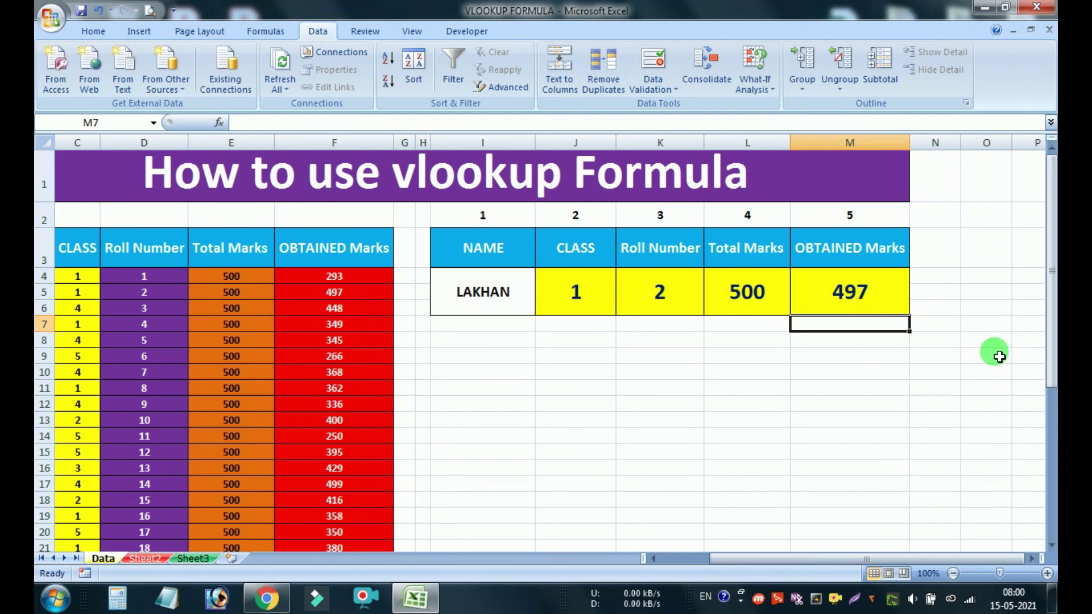